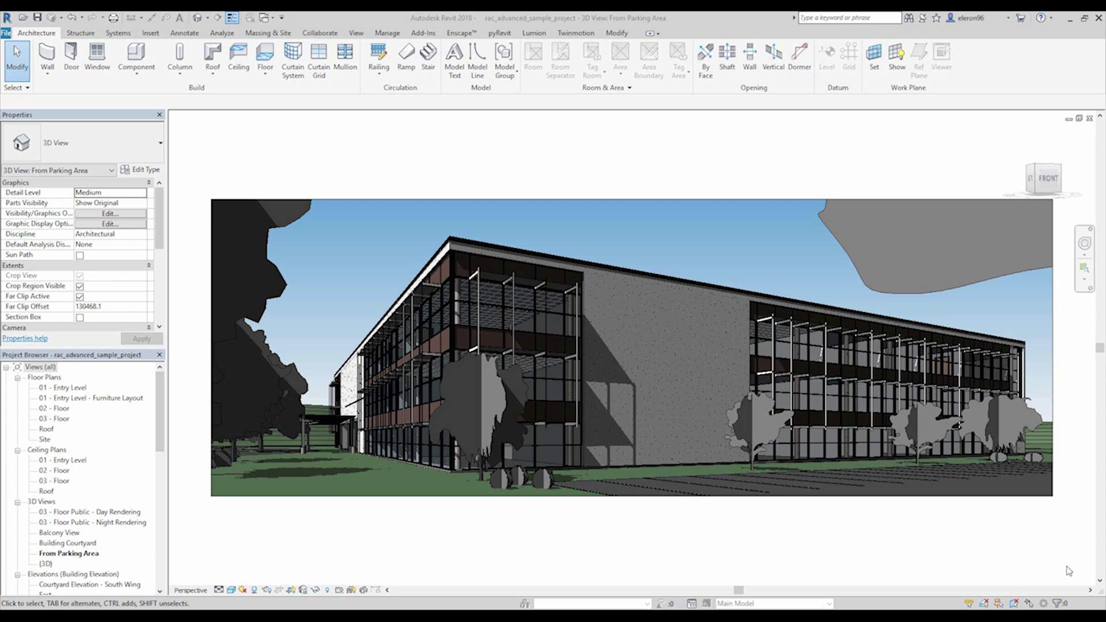
- Open the 01 - Entry Level floor plan and zoom in on the south wing
key("End")
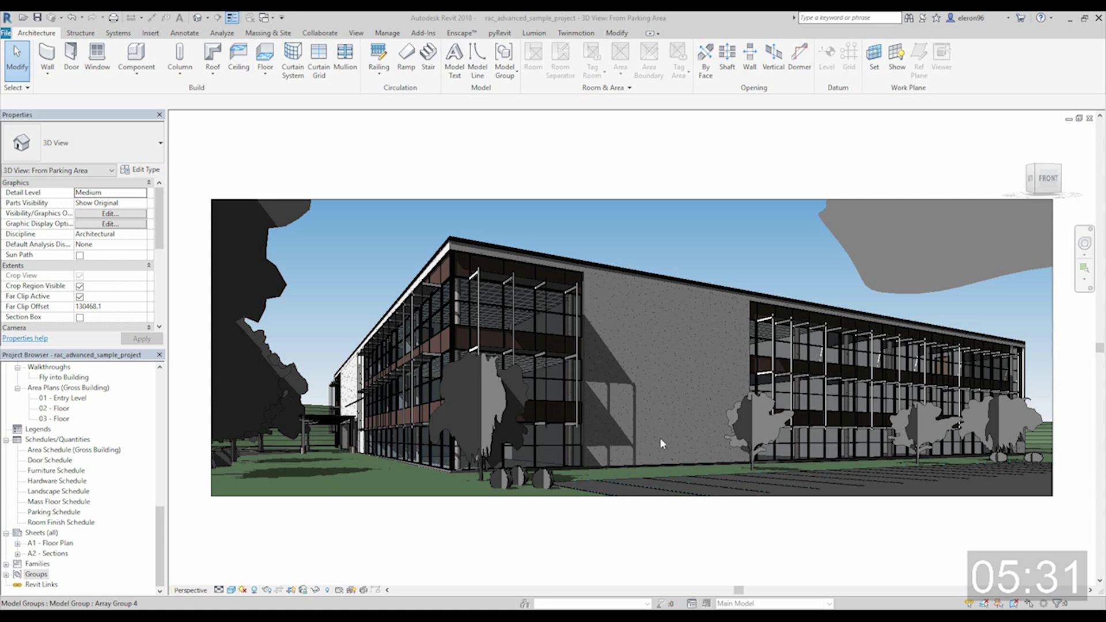
left_click_drag(165, 513, 163, 378)
left_click(63, 388)
double_click(71, 389)
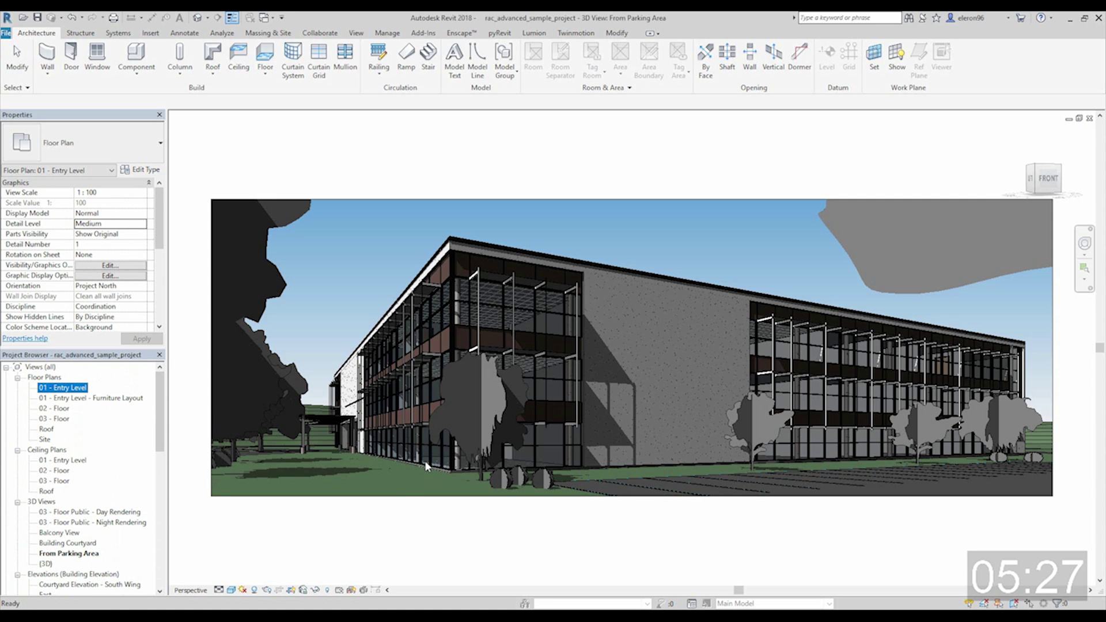
scroll(579, 567, "up", 8)
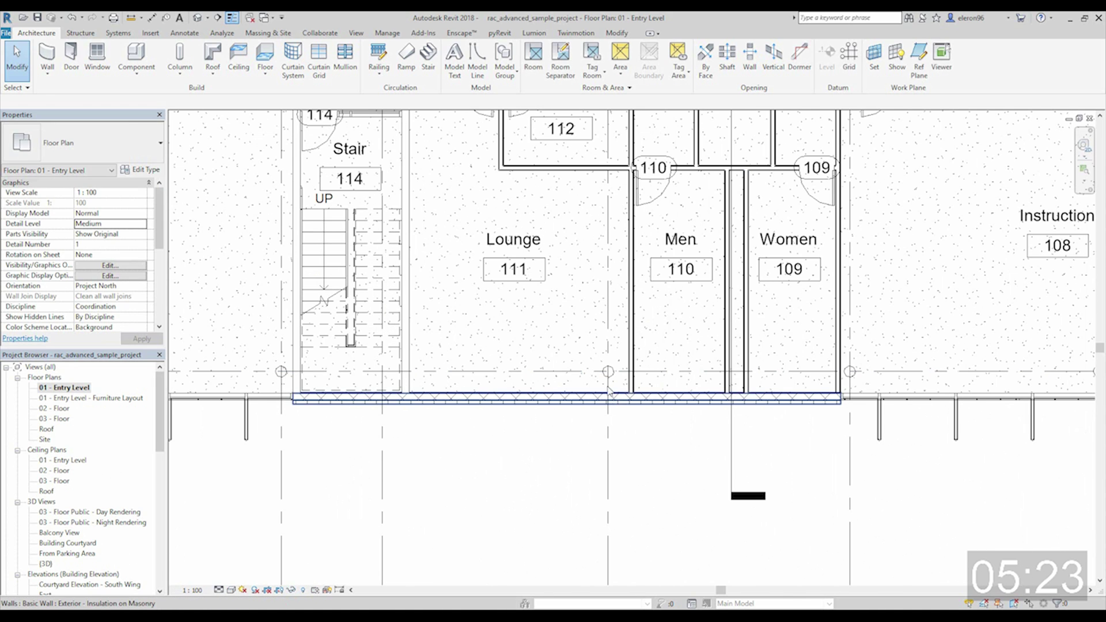
- Place six fixed windows along the south wall of Lounge, Men and Women
left_click(97, 58)
left_click(434, 403)
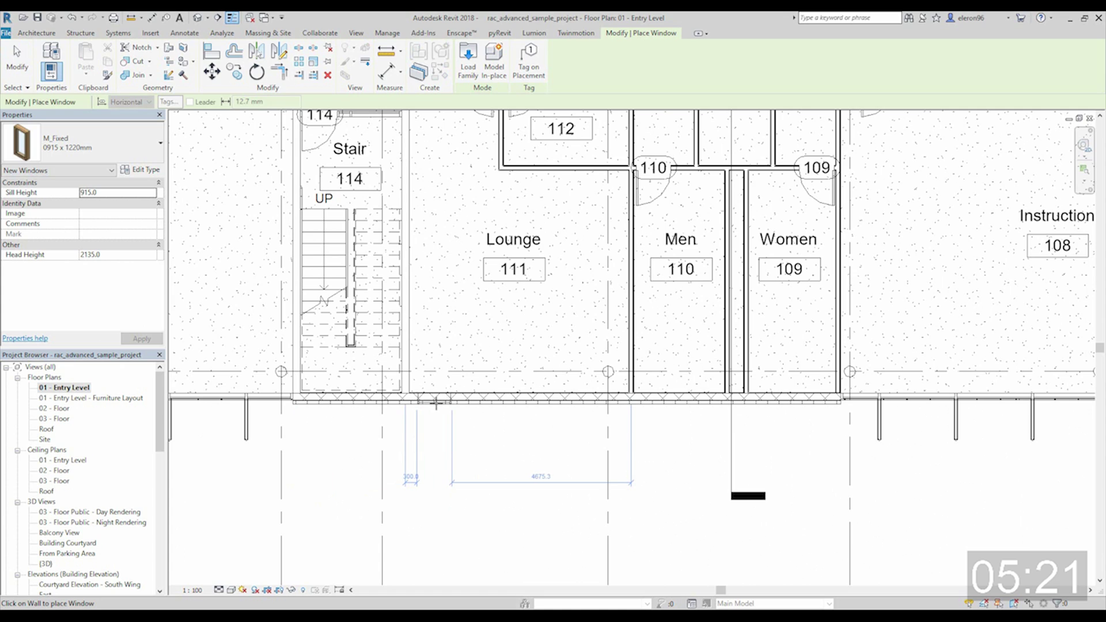
left_click(477, 403)
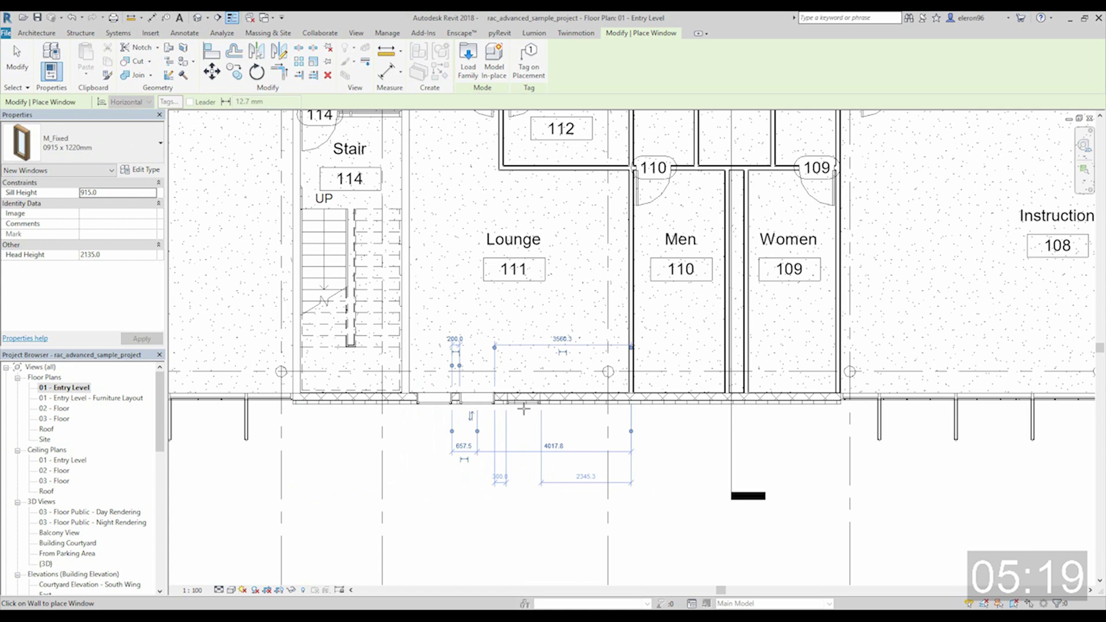
left_click(523, 406)
left_click(582, 404)
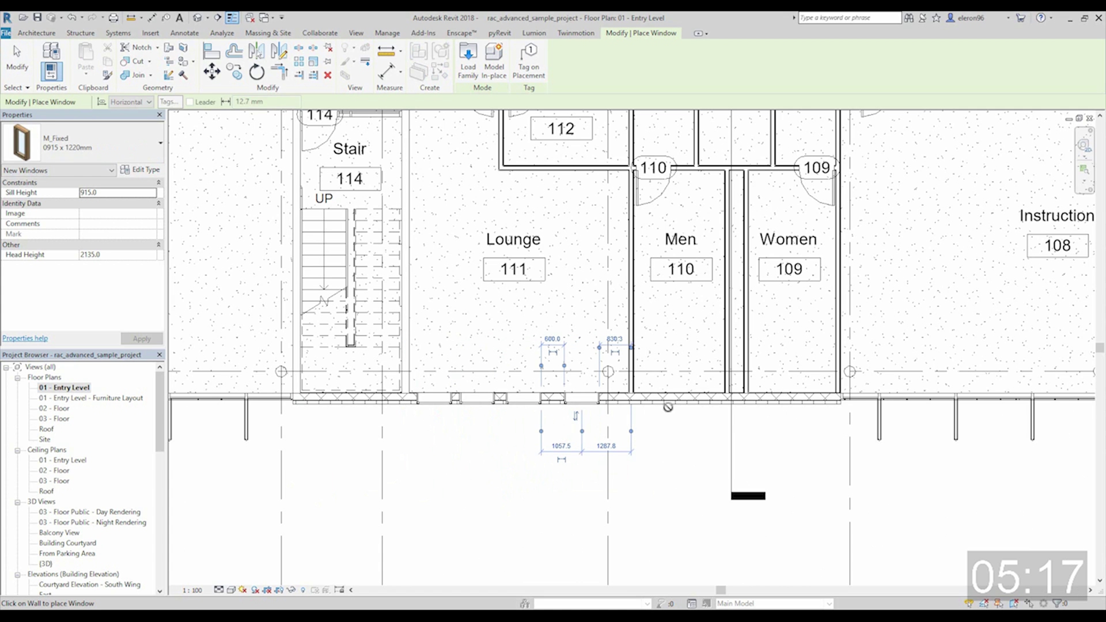
left_click(684, 403)
left_click(783, 404)
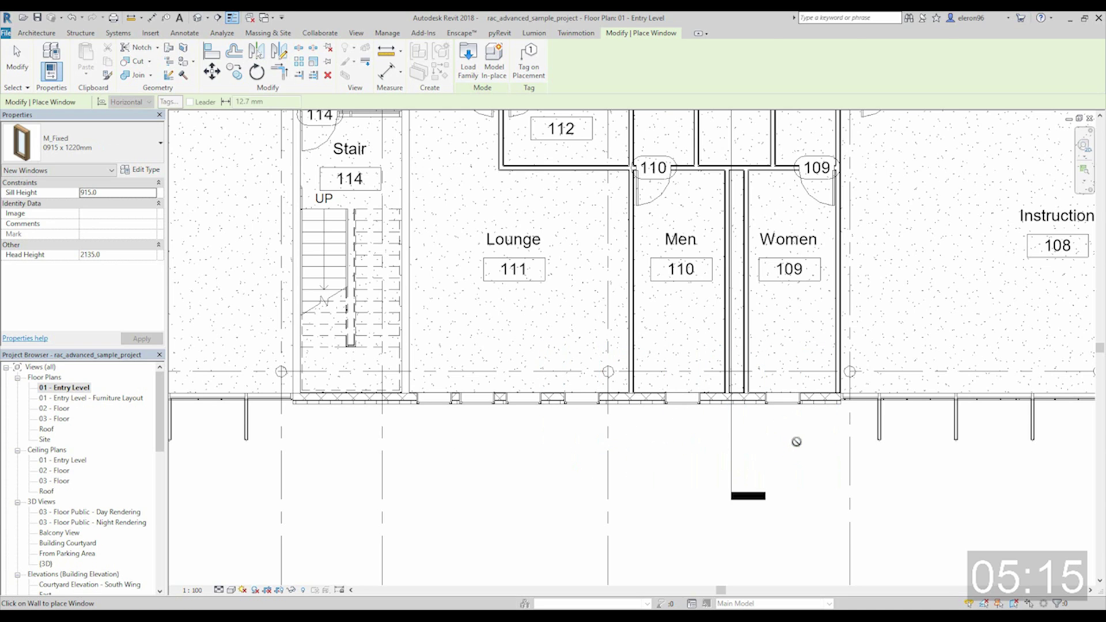
key("Escape")
key("Escape")
- Box-select the south wall and filter the selection down to the six windows
left_click_drag(401, 439, 827, 378)
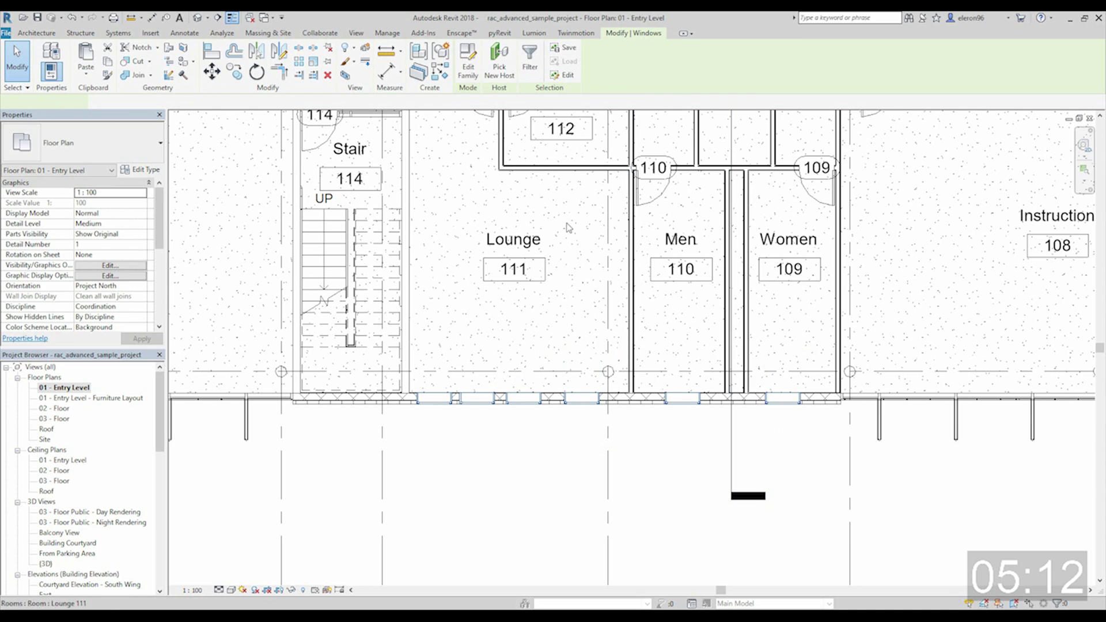
left_click(529, 60)
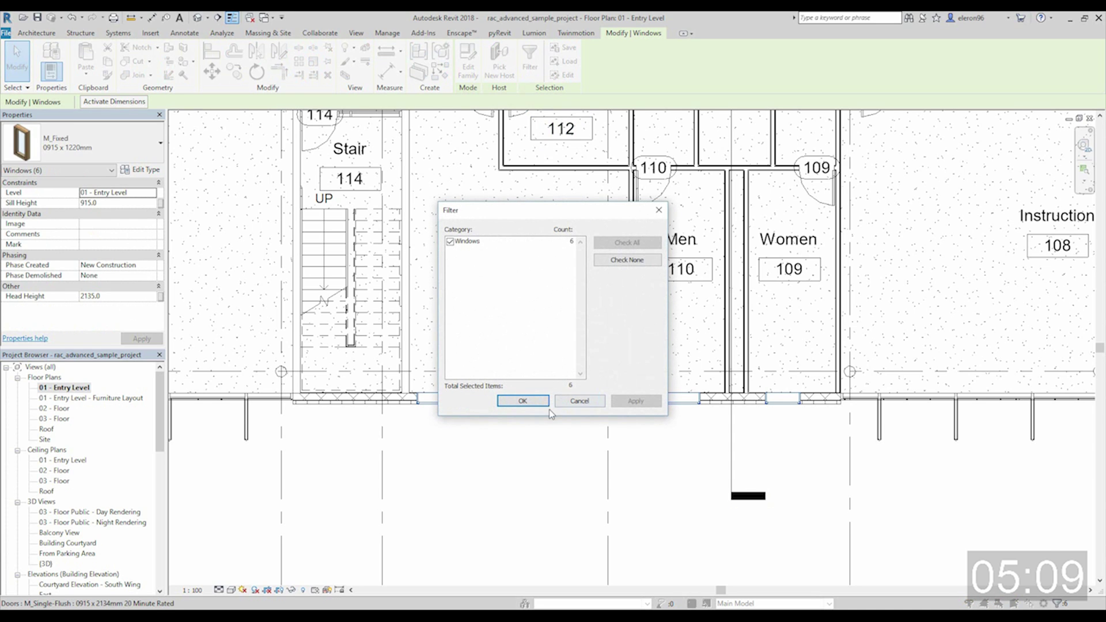
left_click(523, 400)
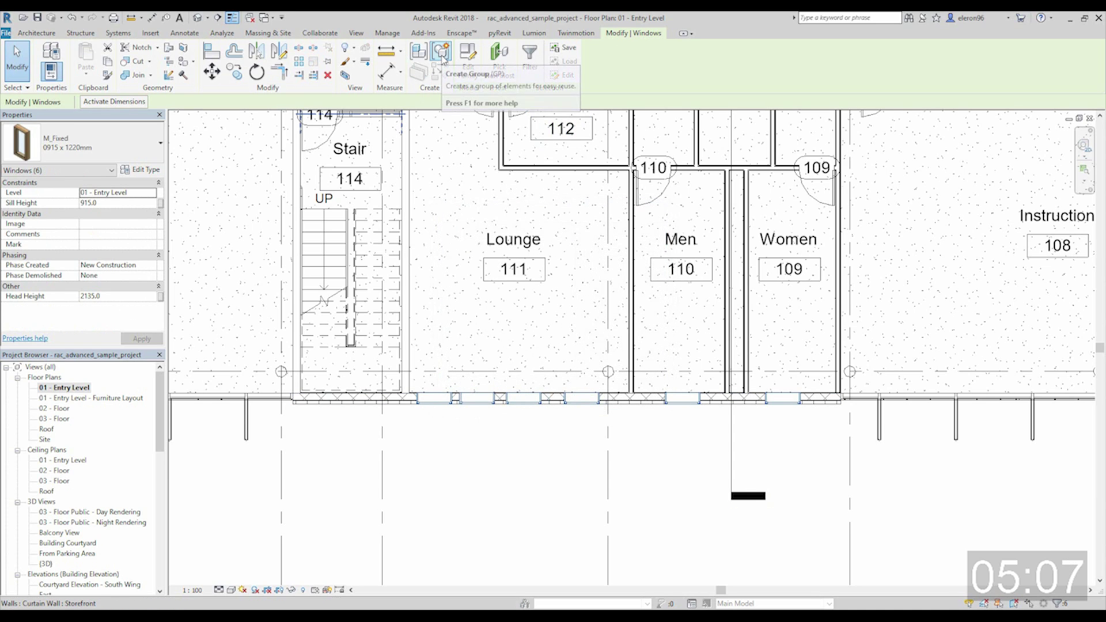
- Group the selected windows as a model group named 'Level 1_Windows'
left_click(442, 56)
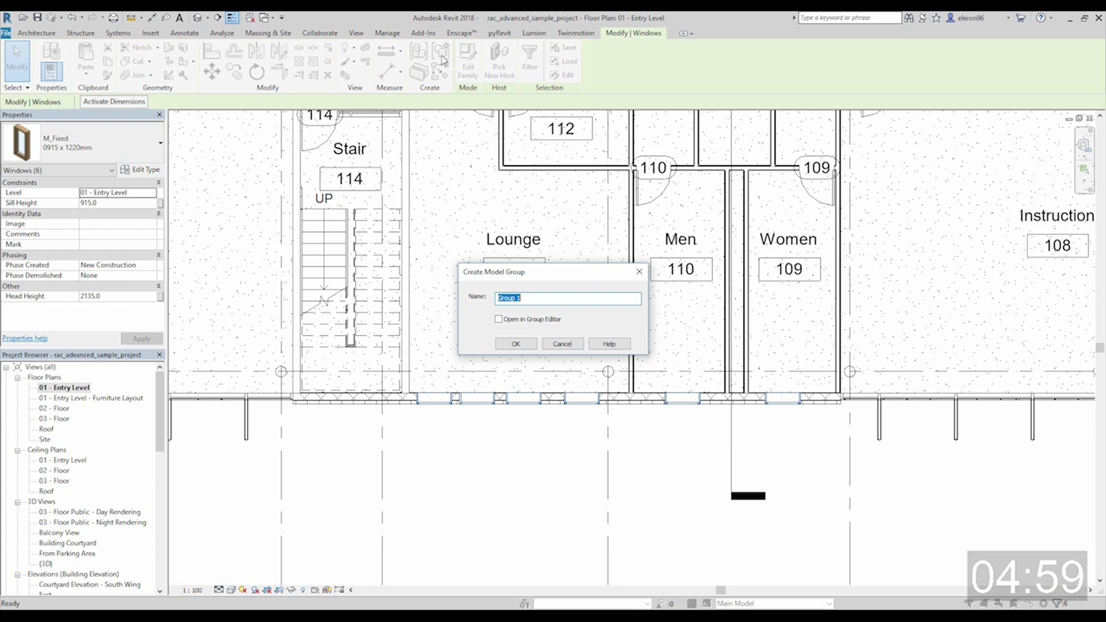
type("Level 1_Windows")
left_click(515, 343)
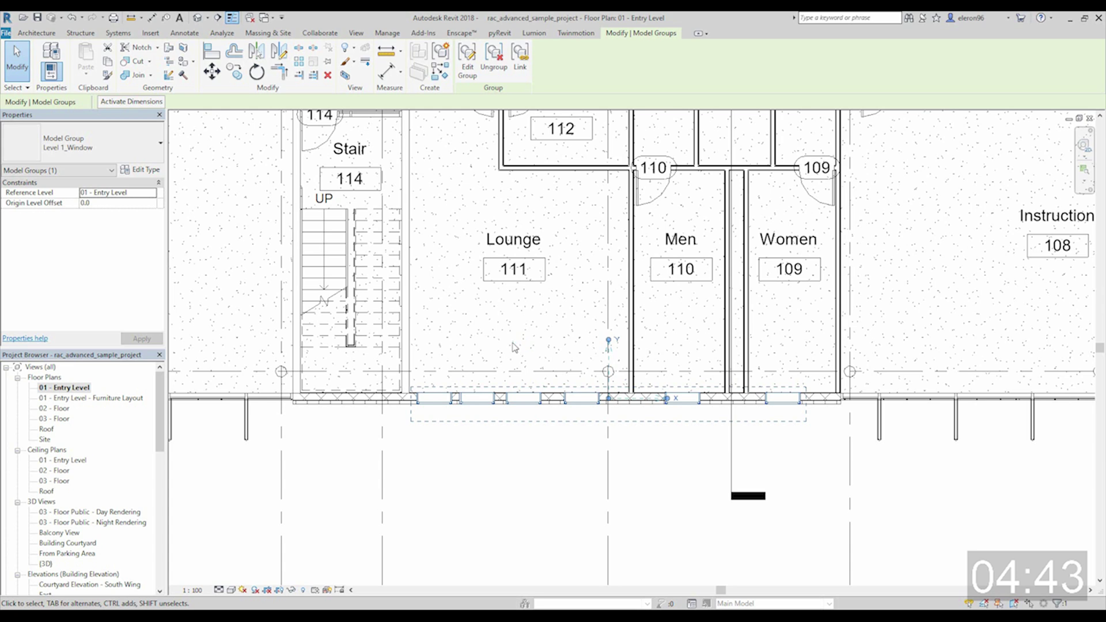
left_click_drag(161, 447, 175, 581)
key("Escape")
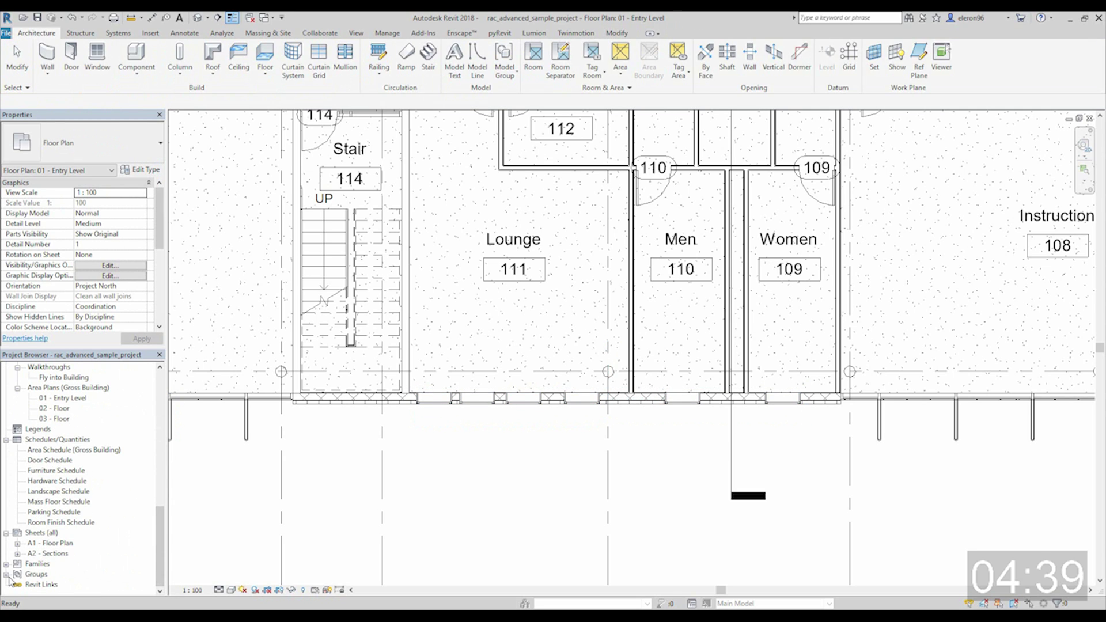
- Expand Groups > Model in the Project Browser to show the Level 1_Window group
left_click(7, 575)
left_click(17, 584)
scroll(92, 536, "down", 1)
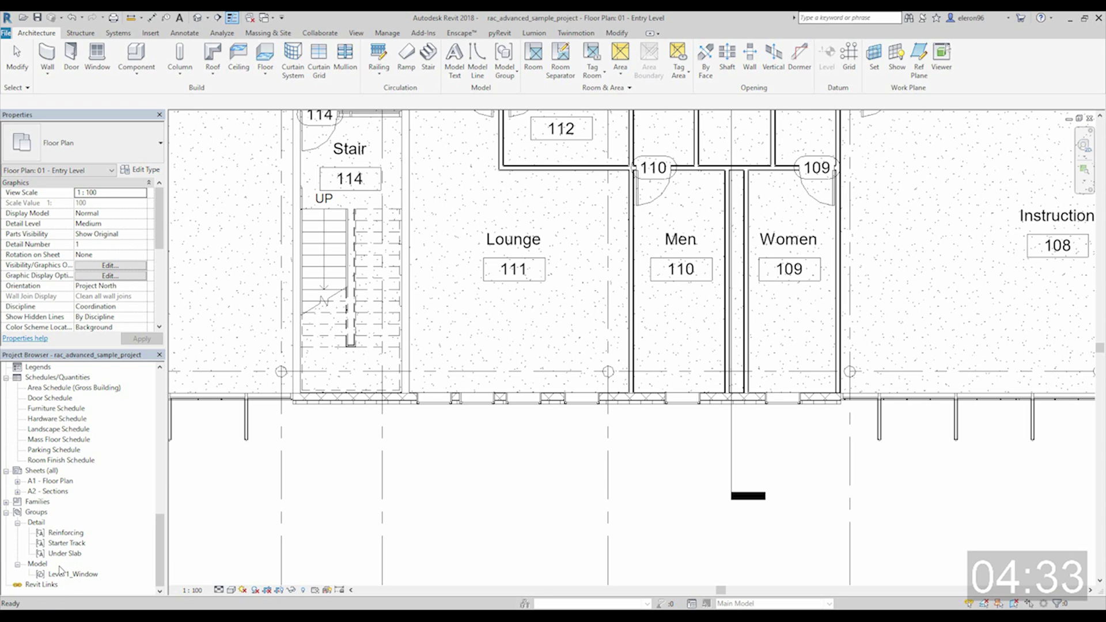
- Close the floor plan, switch to the default 3D view and select the window group
left_click(1089, 118)
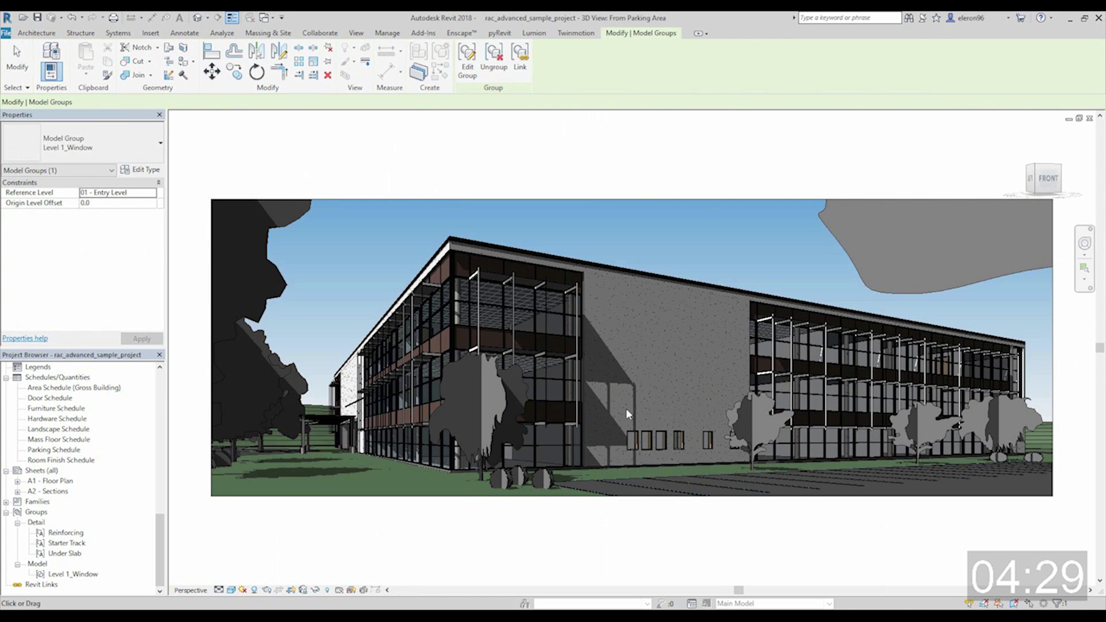
key("Escape")
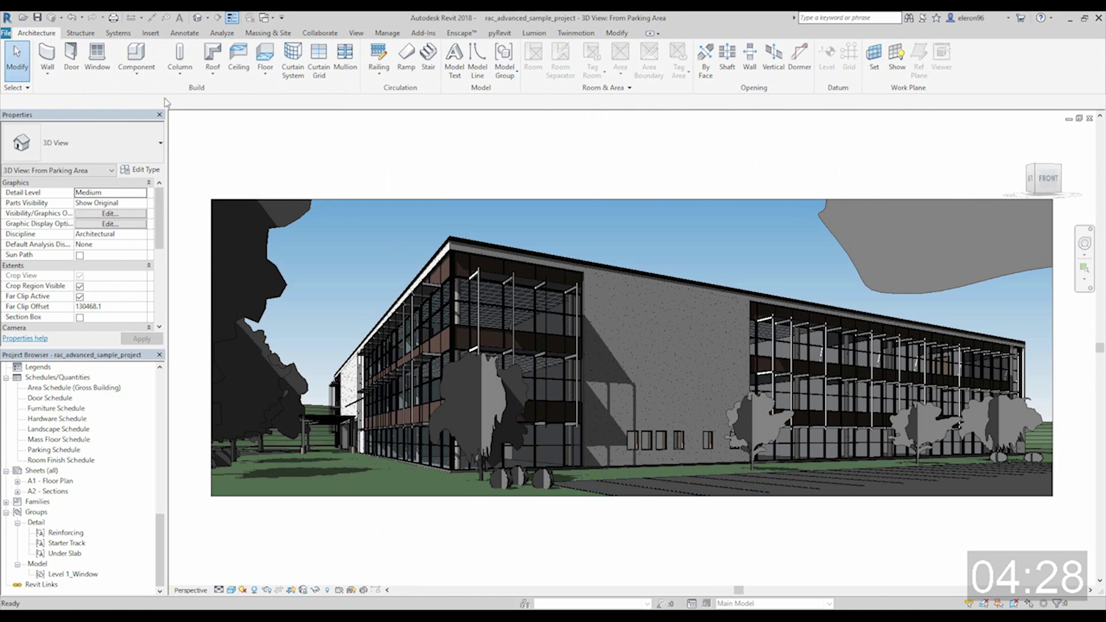
left_click(197, 17)
scroll(499, 361, "up", 8)
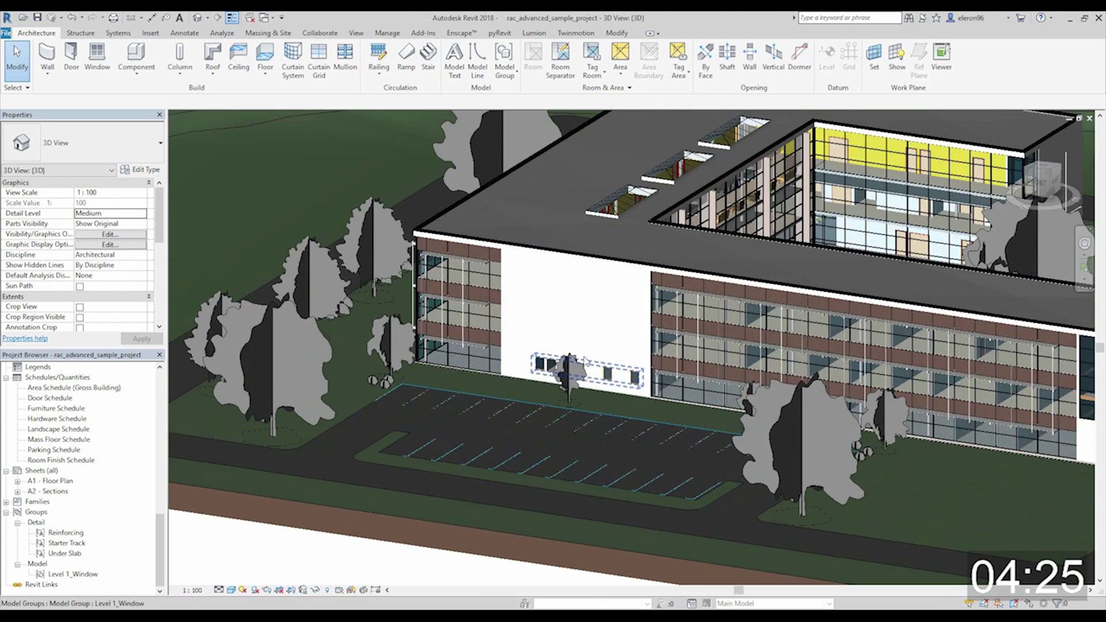
left_click(646, 424)
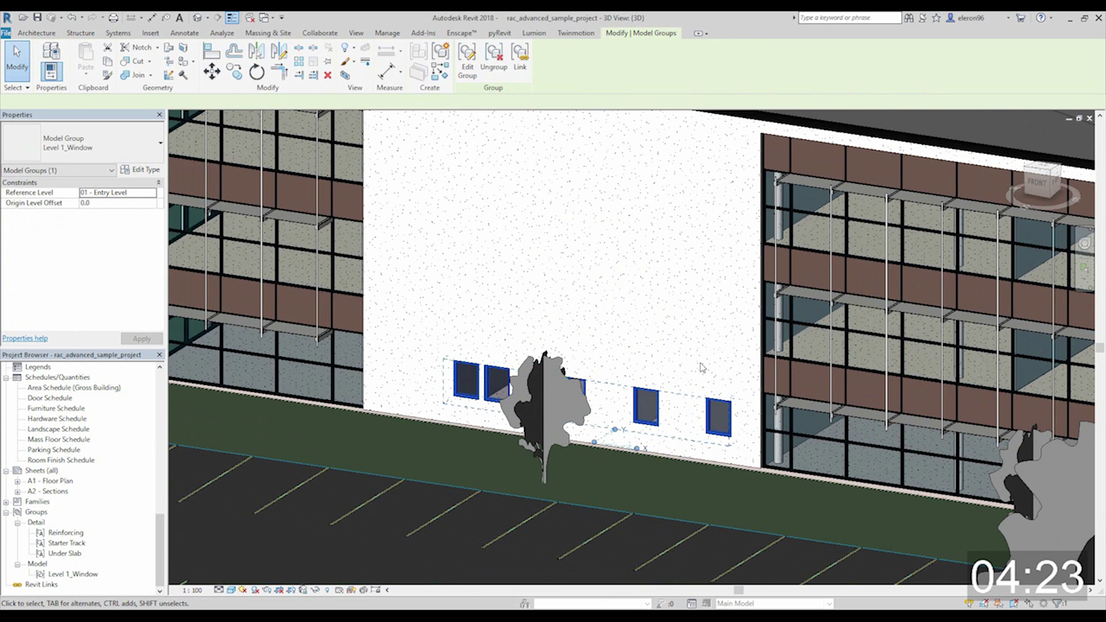
middle_click_drag(646, 425, 617, 448)
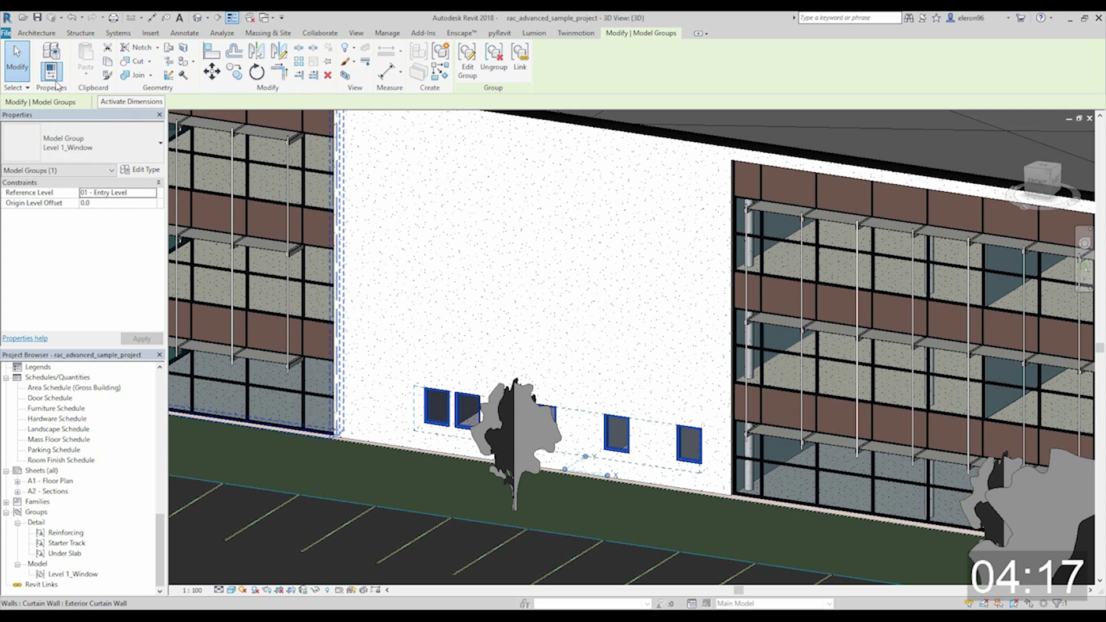
- Copy the Level 1_Window group and paste it aligned to 02 - Floor and 03 - Floor
left_click(109, 65)
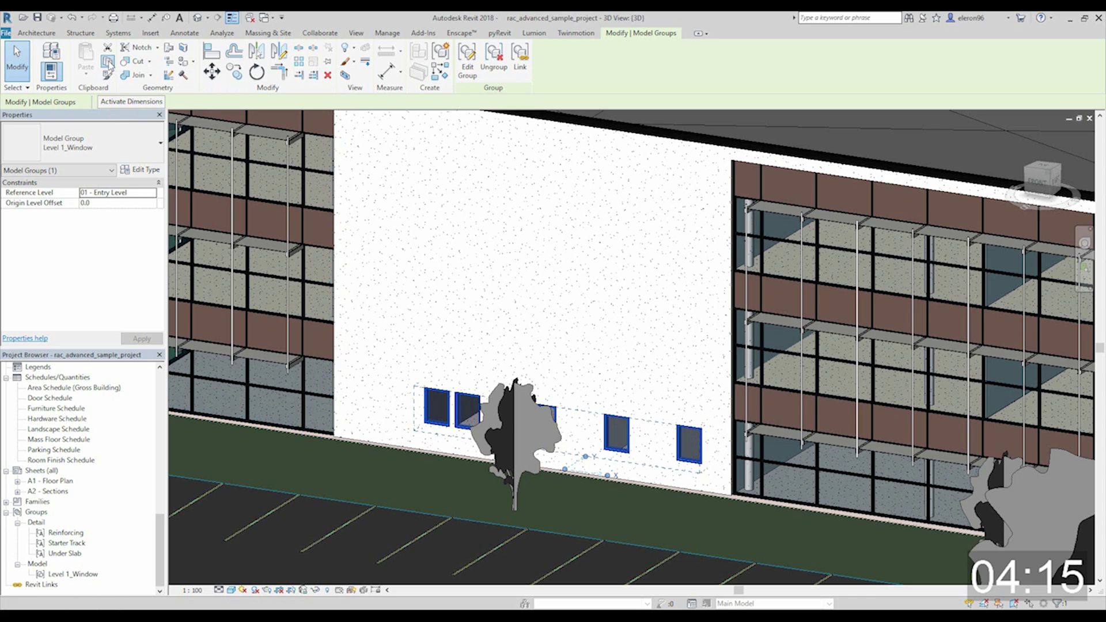
left_click(85, 72)
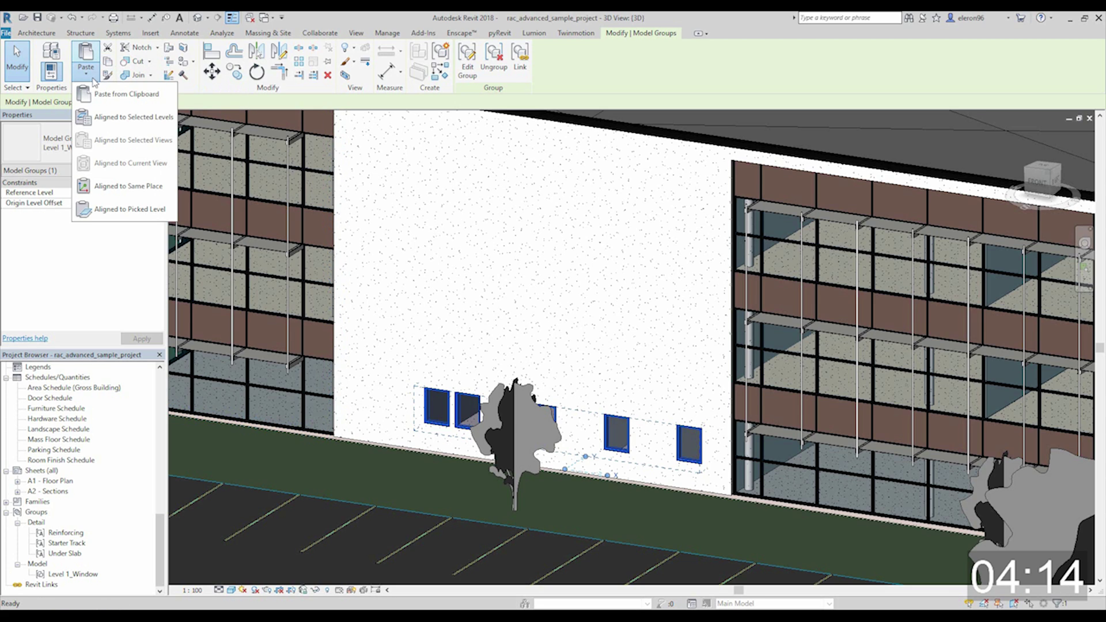
left_click(118, 126)
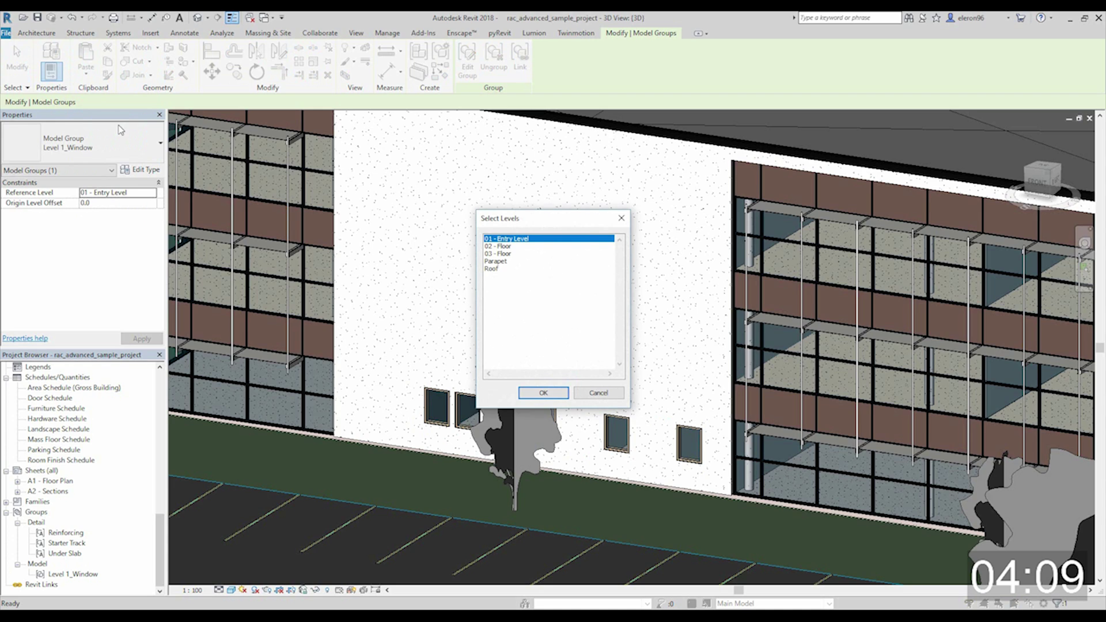
left_click_drag(496, 246, 500, 254)
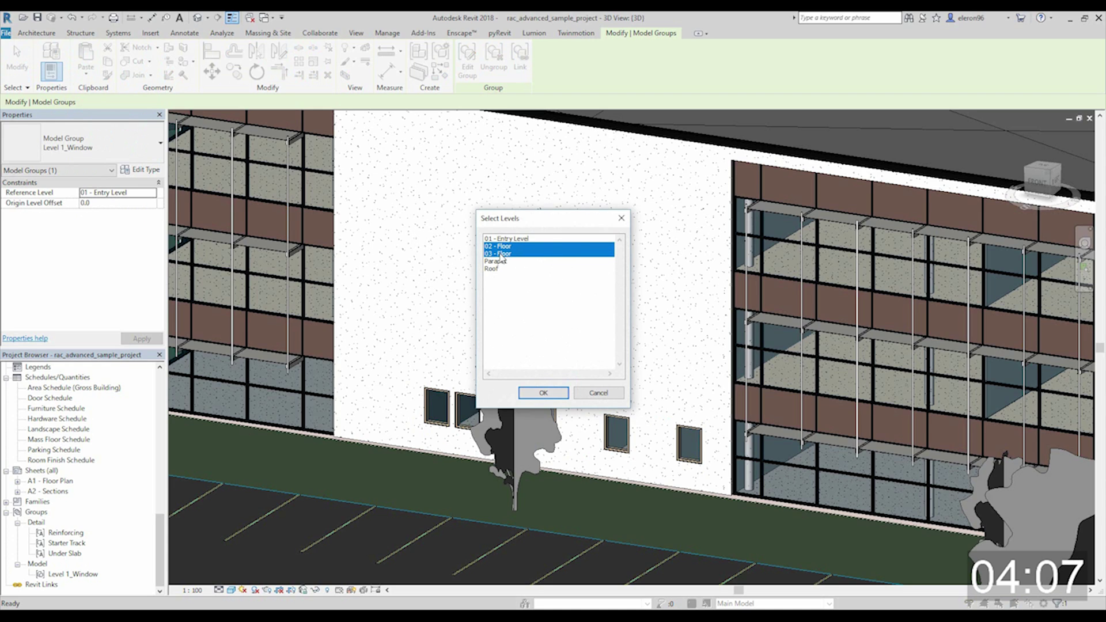
left_click(543, 393)
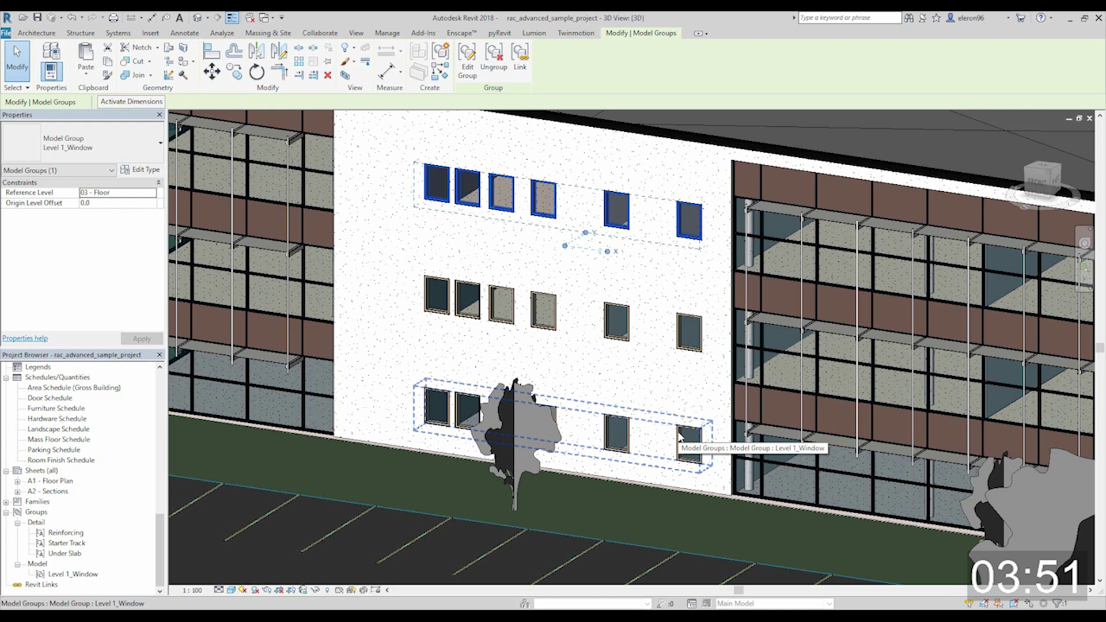
- In the edited group, make the lower-left window 0610 x 0610mm with a 1600 sill height
left_click(682, 438)
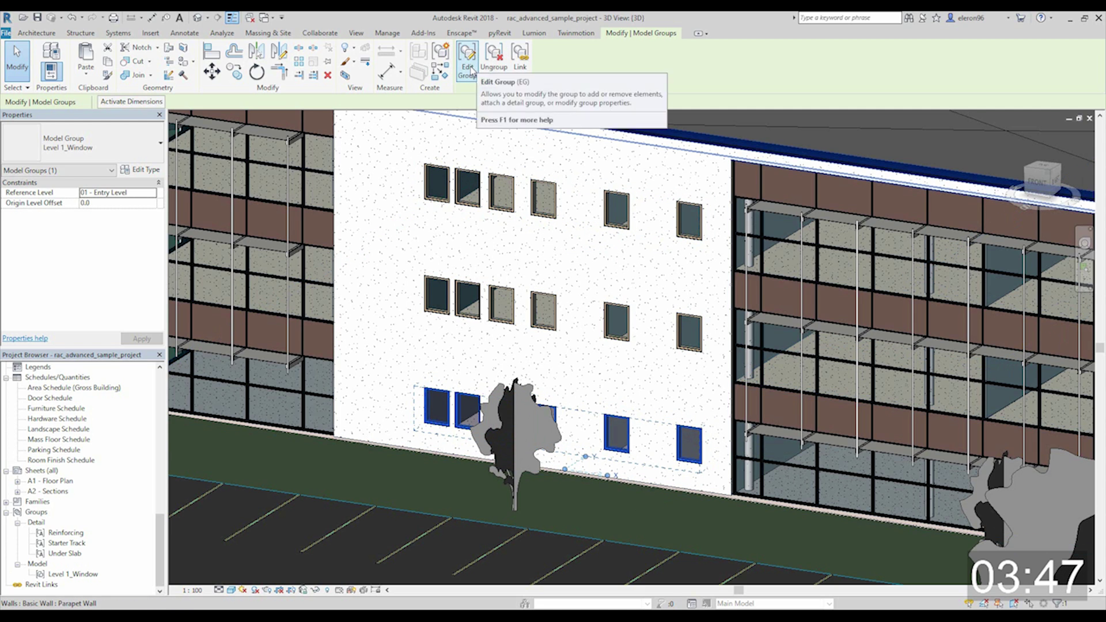
left_click(467, 62)
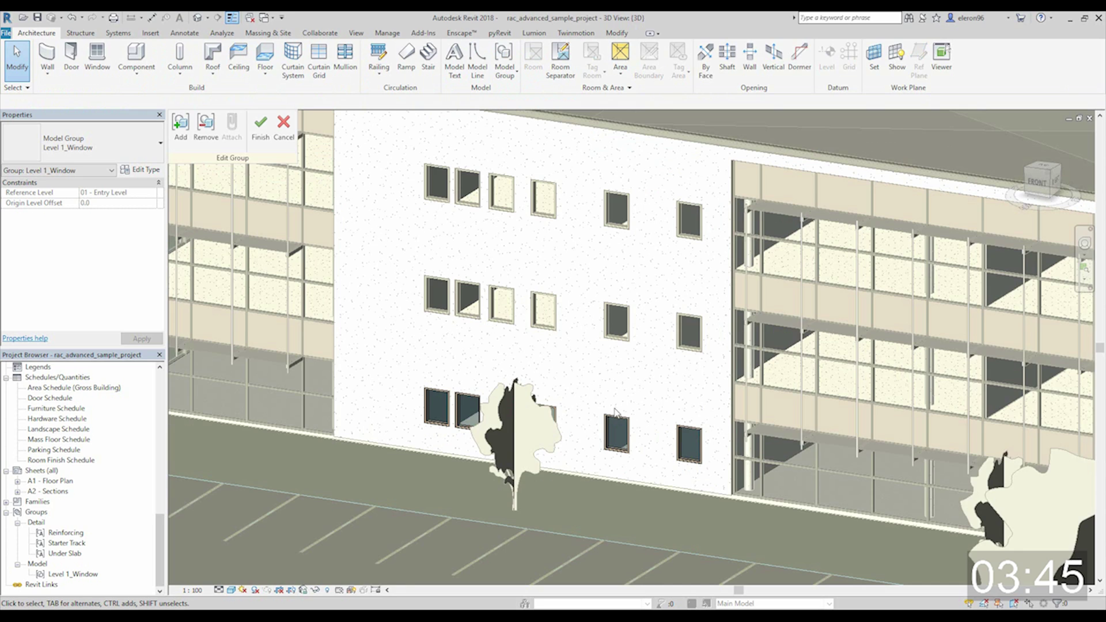
left_click(430, 410)
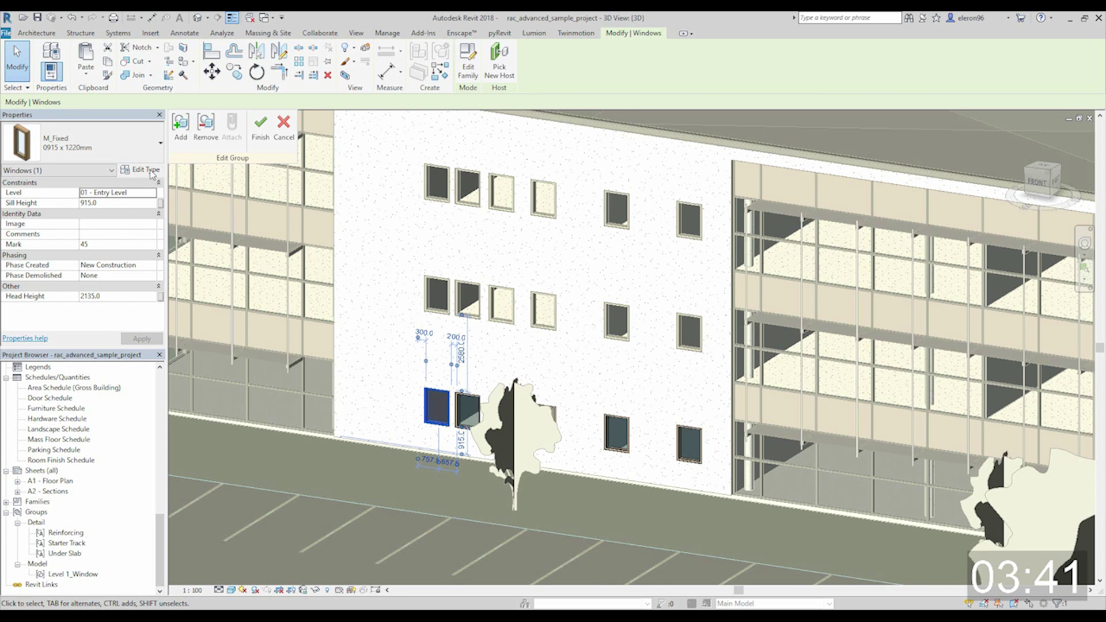
left_click(121, 144)
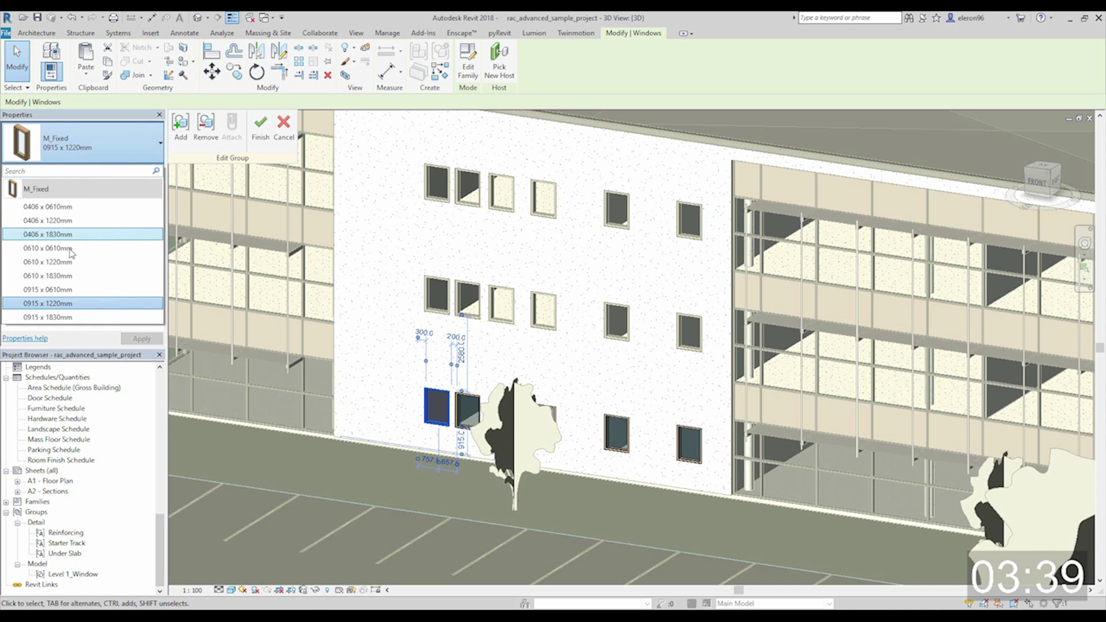
left_click(113, 247)
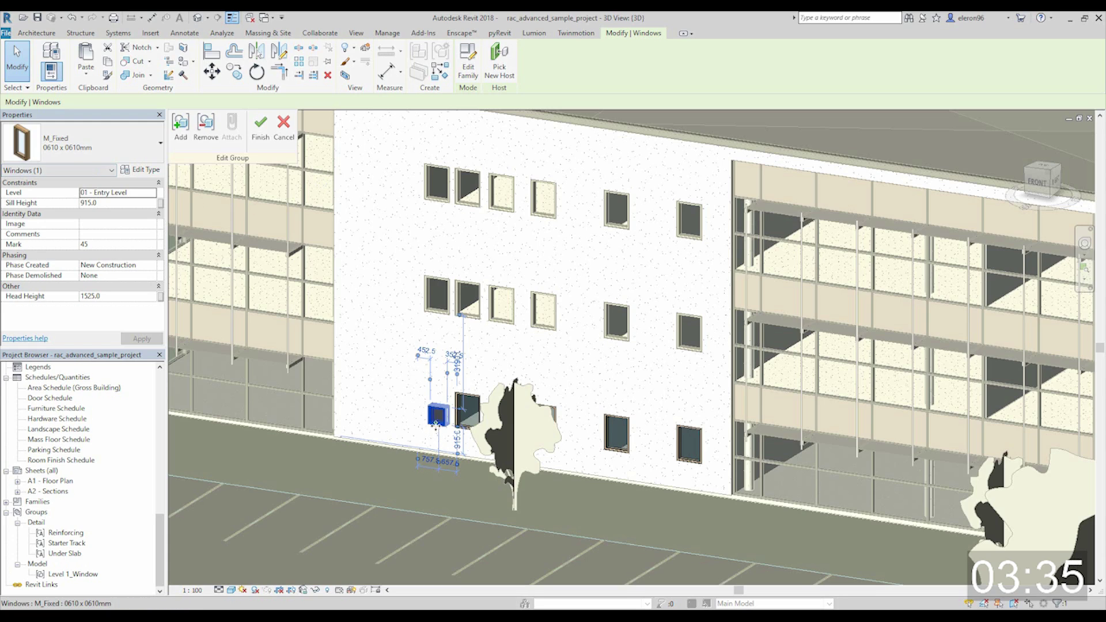
left_click(117, 203)
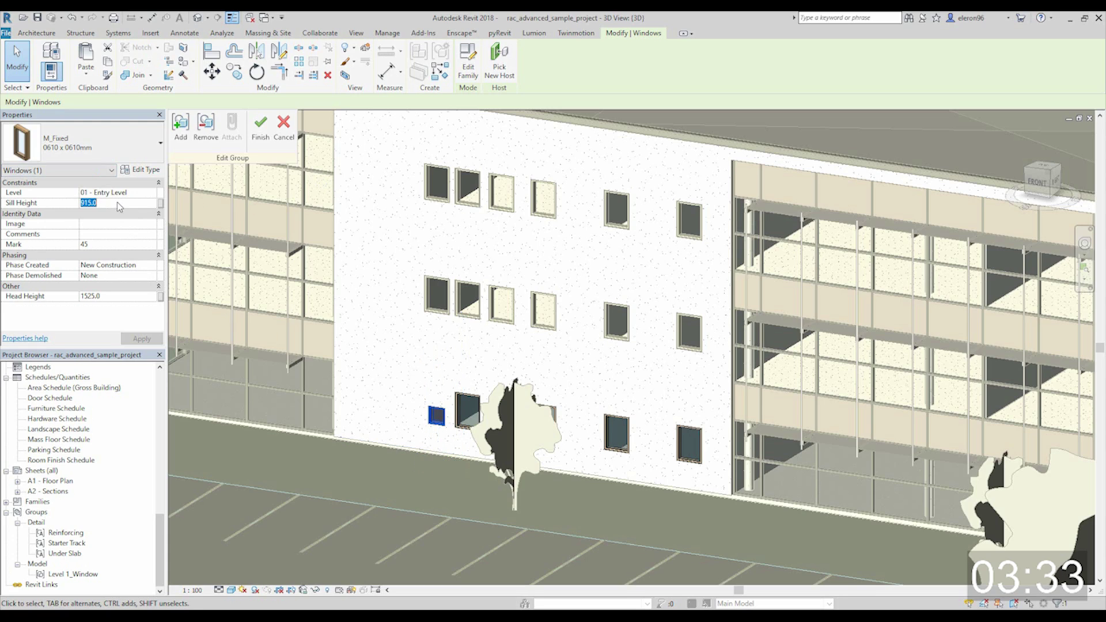
type("16")
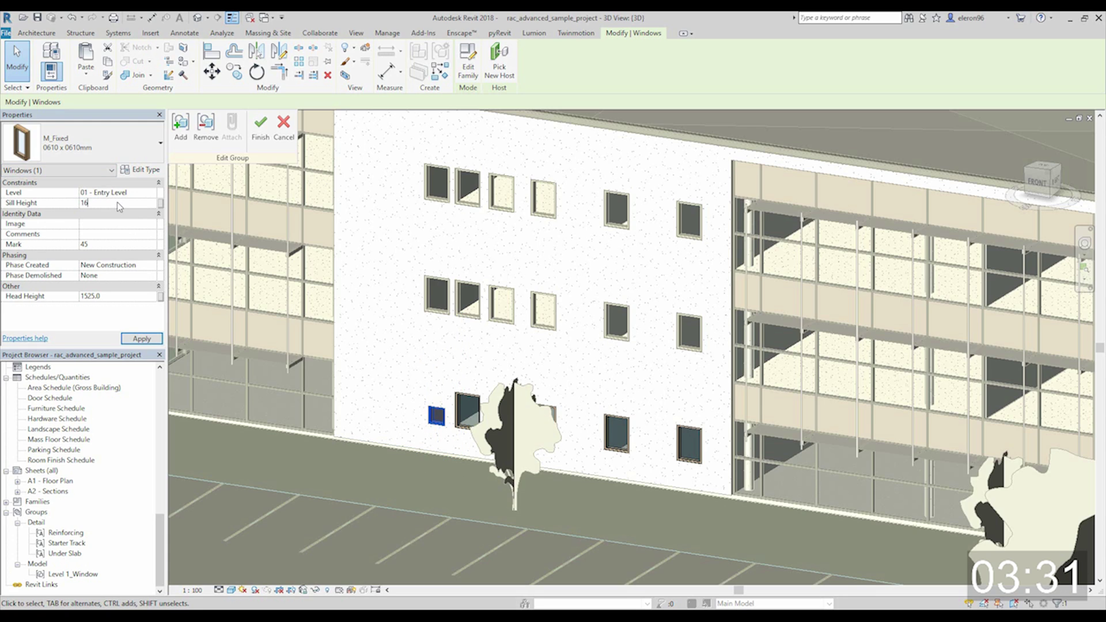
type("00")
key("Return")
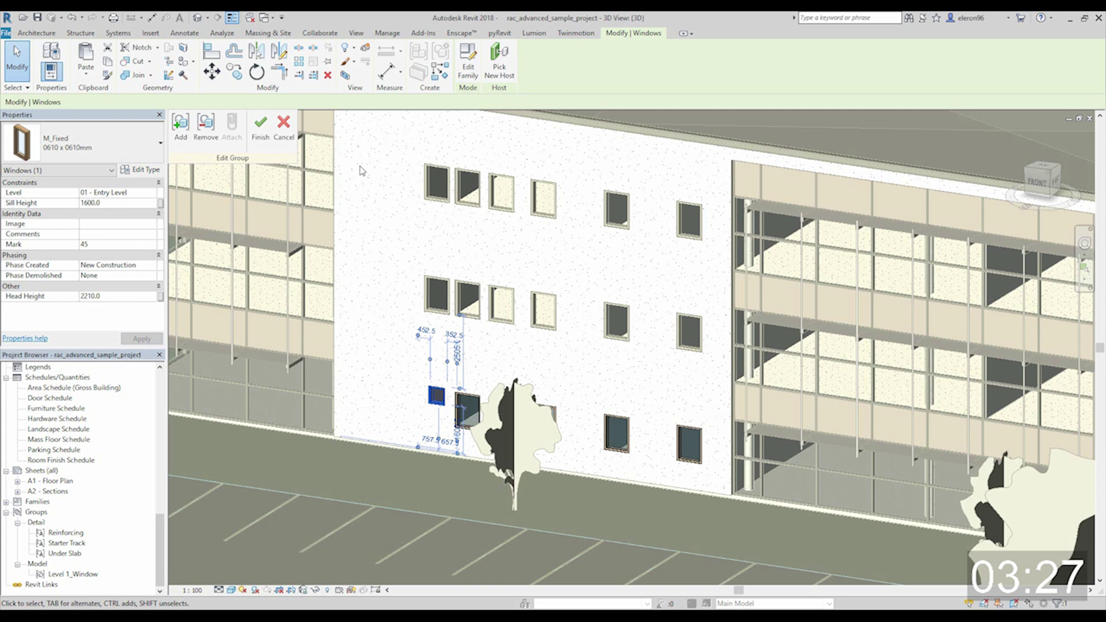
left_click(260, 125)
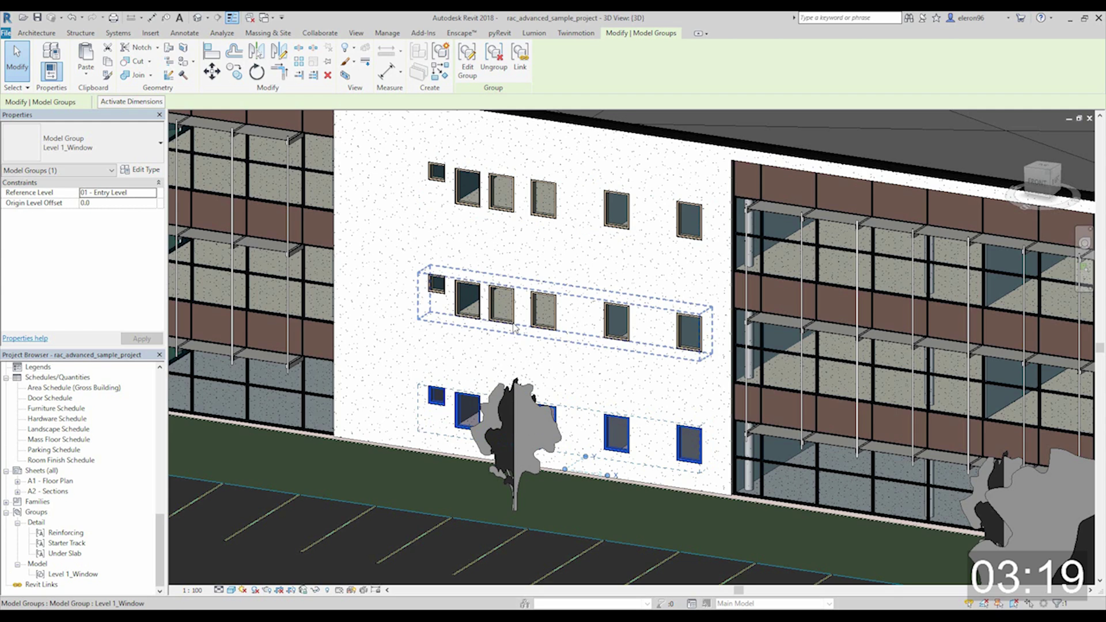
- Exclude the fourth window from the 02 - Floor copy of the window group
key("Escape")
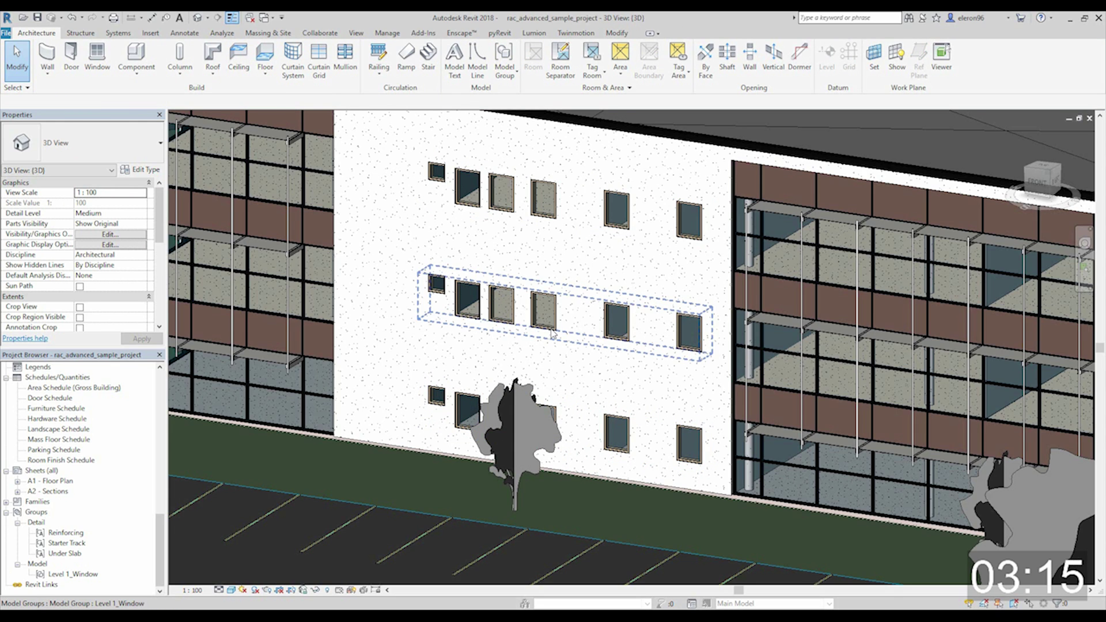
key("Tab")
left_click(552, 332)
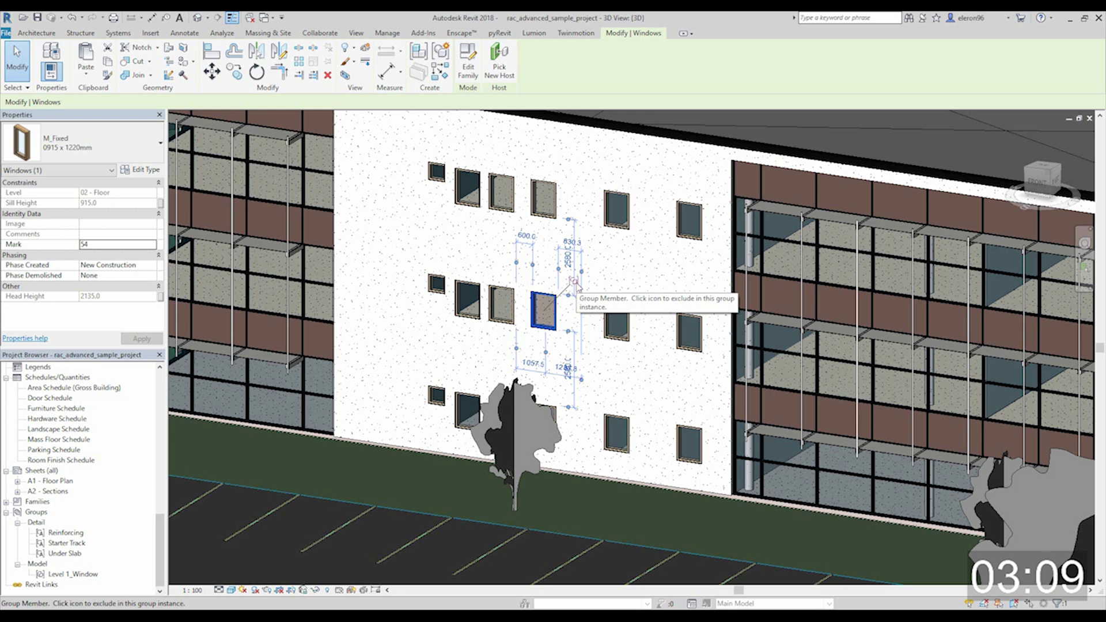
left_click(574, 282)
key("Escape")
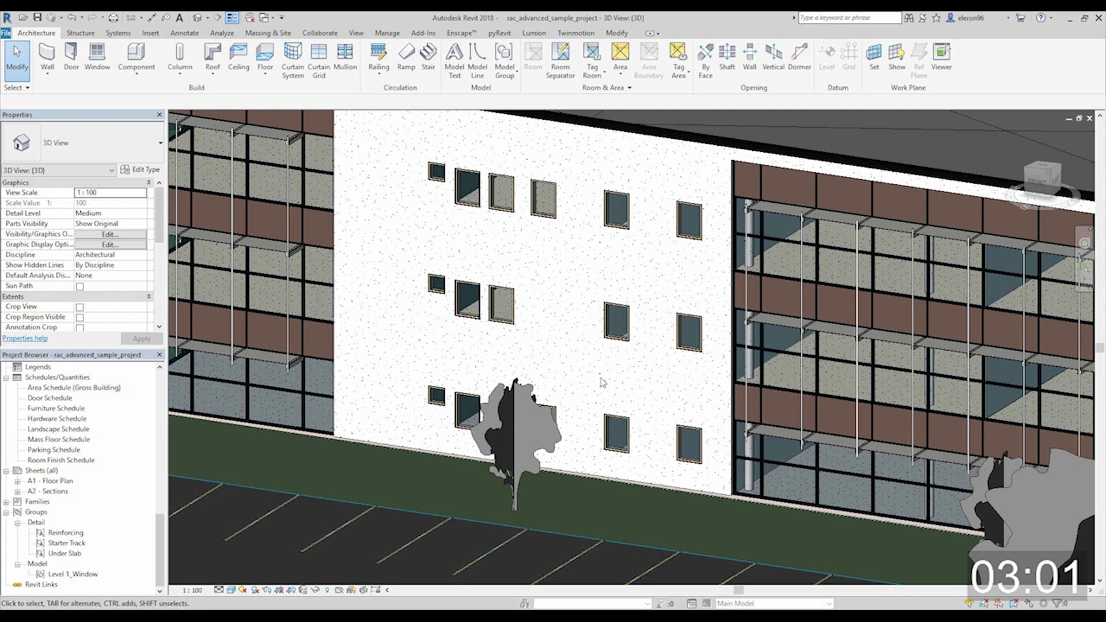
left_click(620, 342)
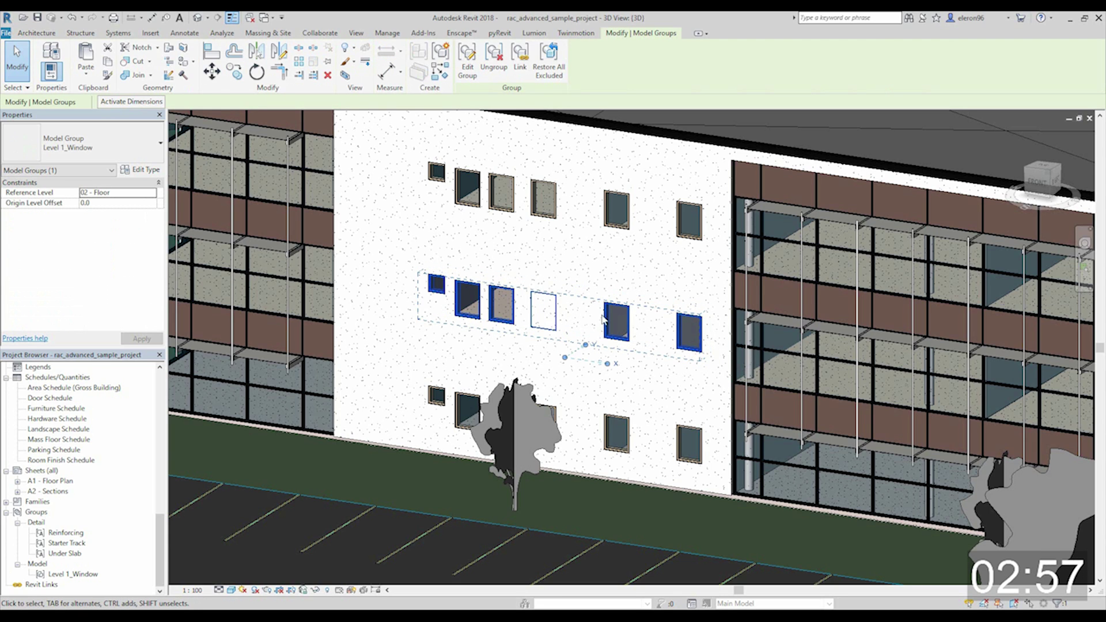
- Add a window between the group's last two windows and accept the joined-wall warning
left_click(467, 61)
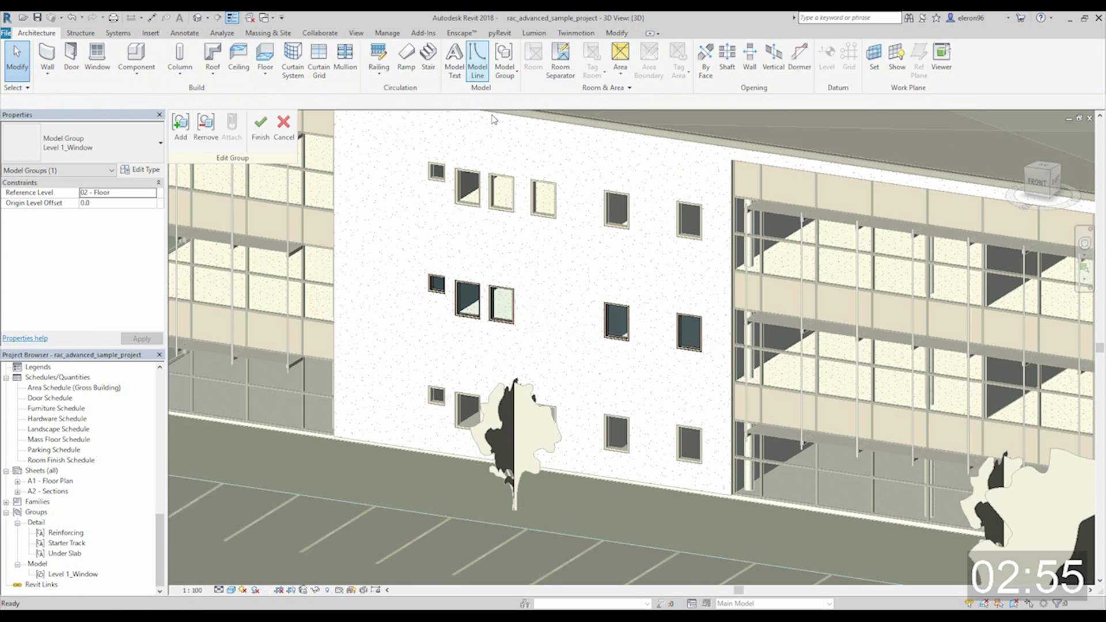
left_click(97, 58)
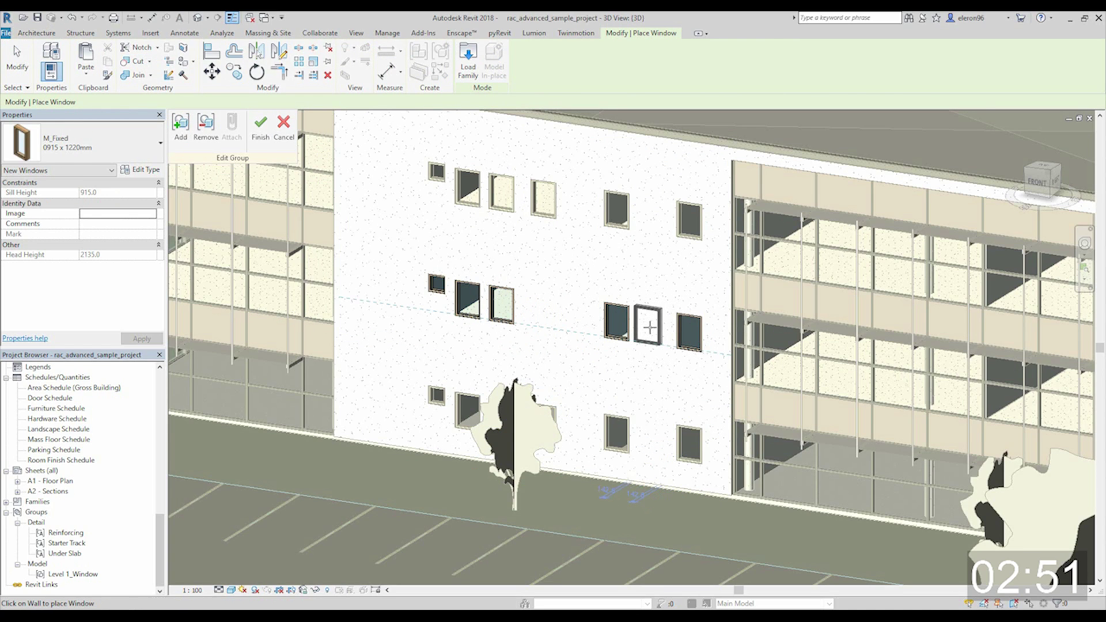
left_click(655, 327)
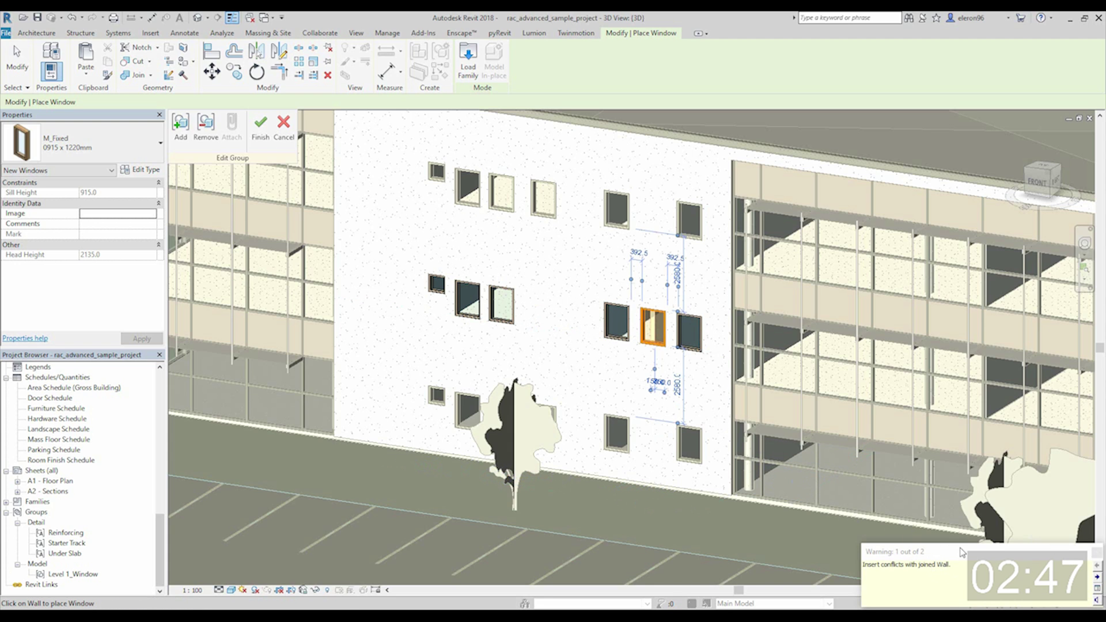
left_click(260, 124)
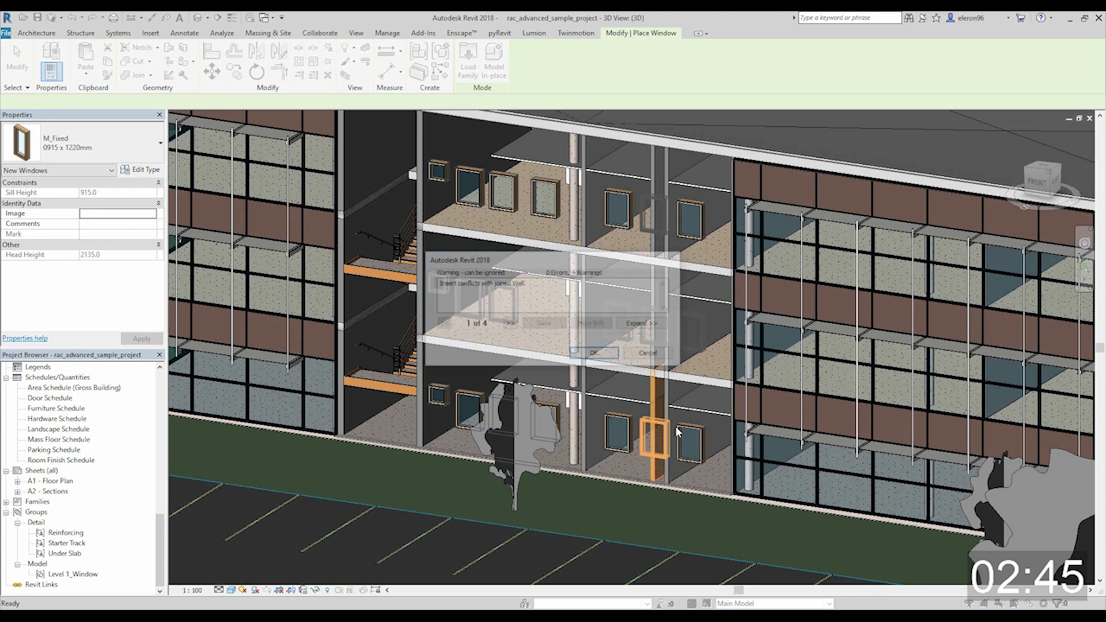
left_click(594, 354)
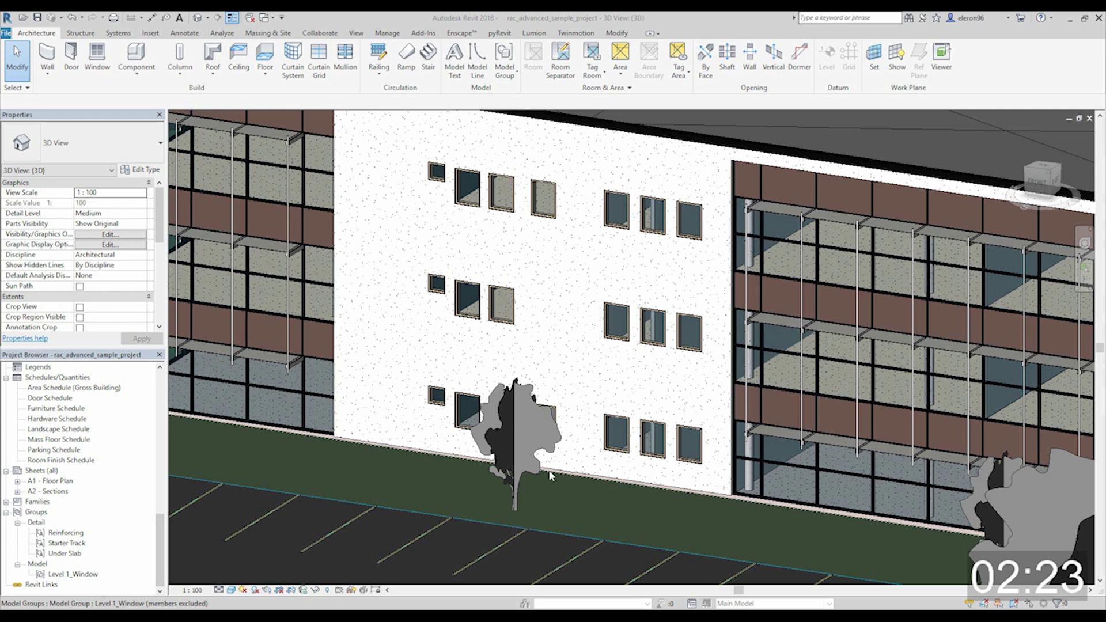
- Orbit around the building, then open the 01 - Entry Level floor plan
scroll(633, 449, "down", 4)
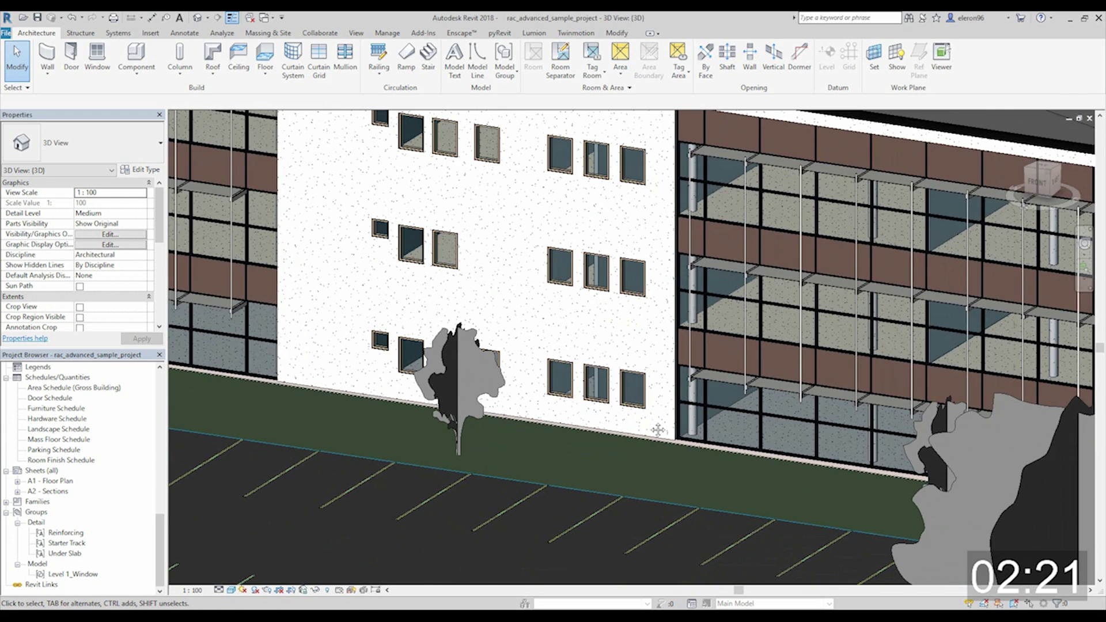
scroll(650, 423, "down", 5)
middle_click_drag(651, 423, 197, 340, "shift")
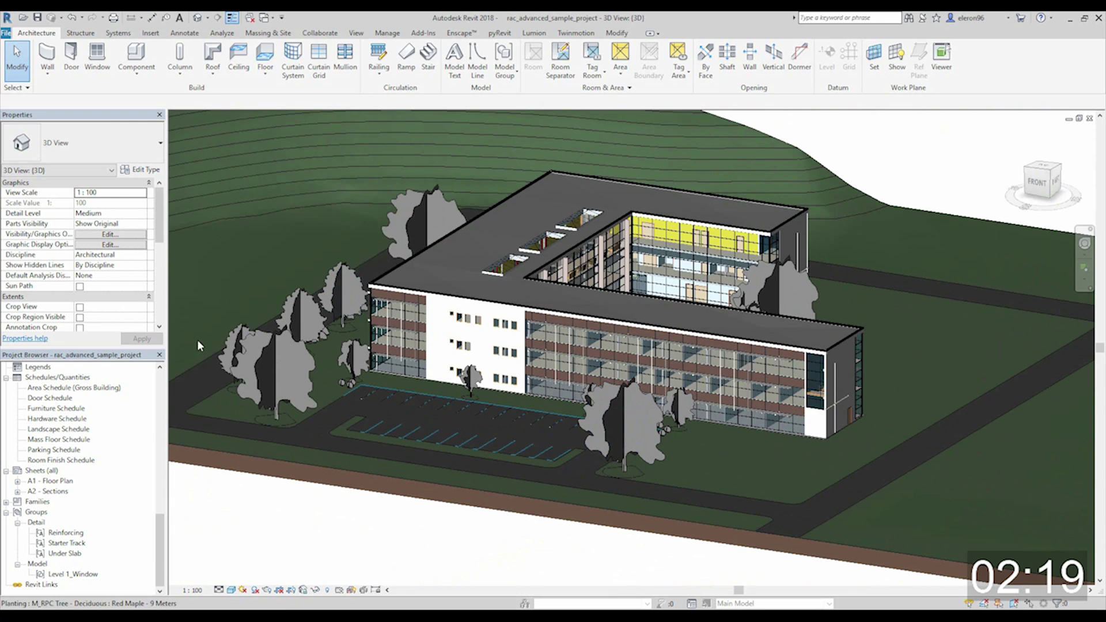
left_click_drag(156, 531, 175, 378)
left_click(63, 387)
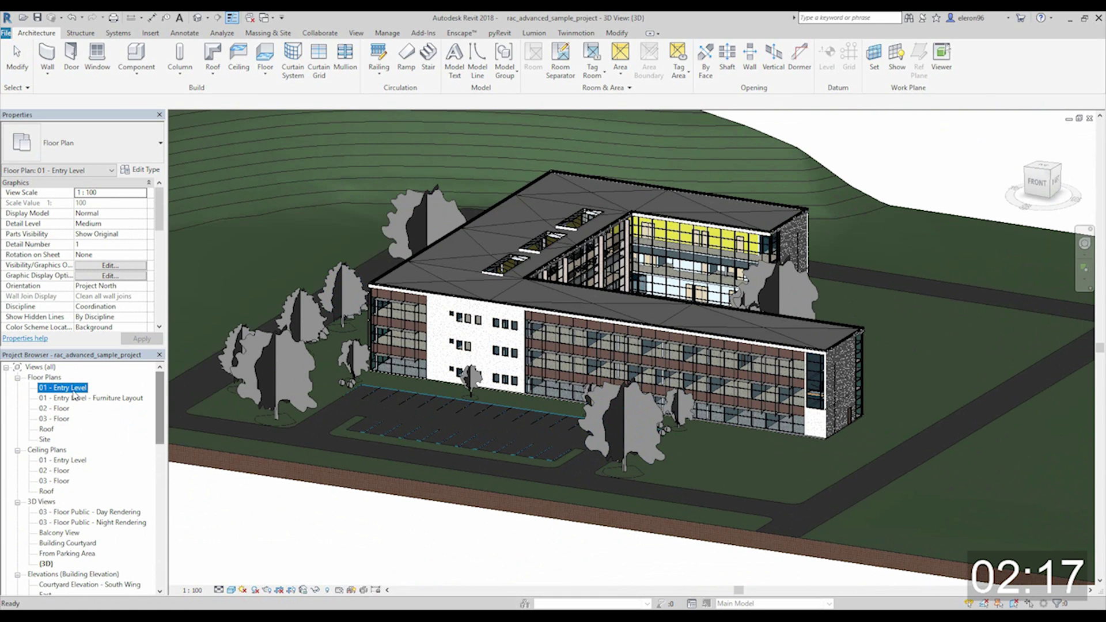
double_click(77, 389)
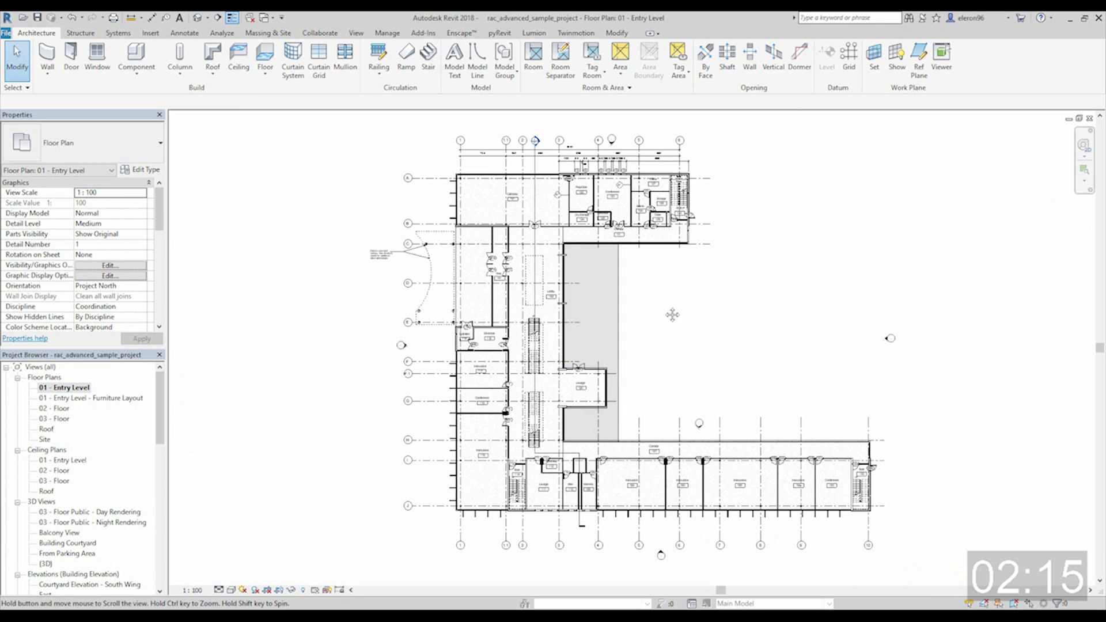
scroll(464, 253, "up", 4)
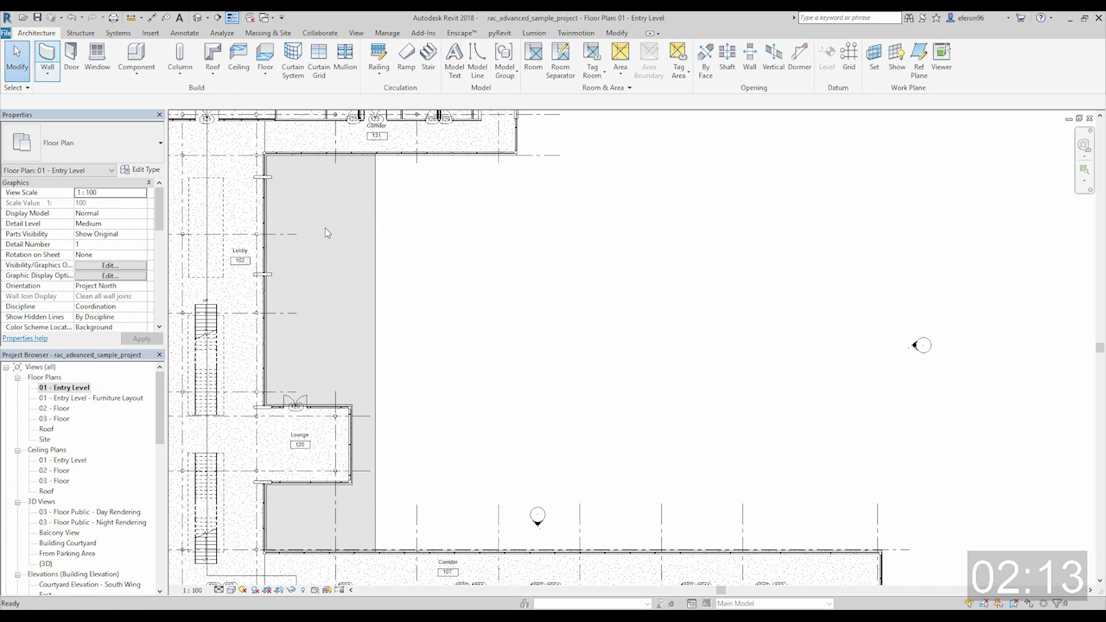
- Set the Wall tool to Basic Wall CW 102-50-100p in Rectangle mode, clearing the top-constraint error
left_click(47, 55)
left_click(86, 144)
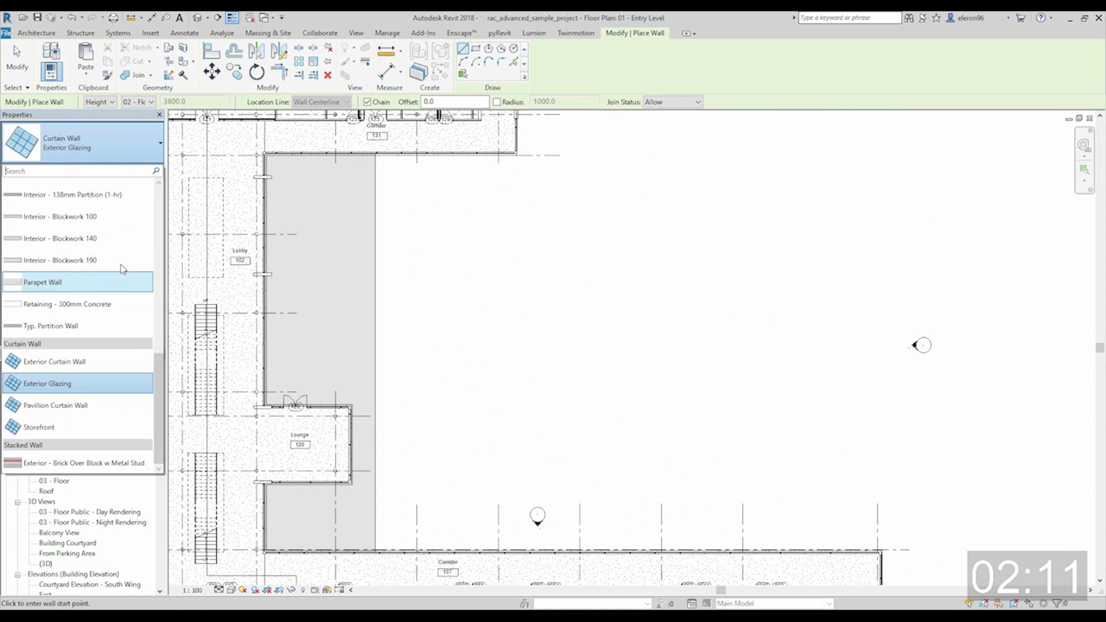
scroll(125, 266, "up", 6)
left_click(81, 204)
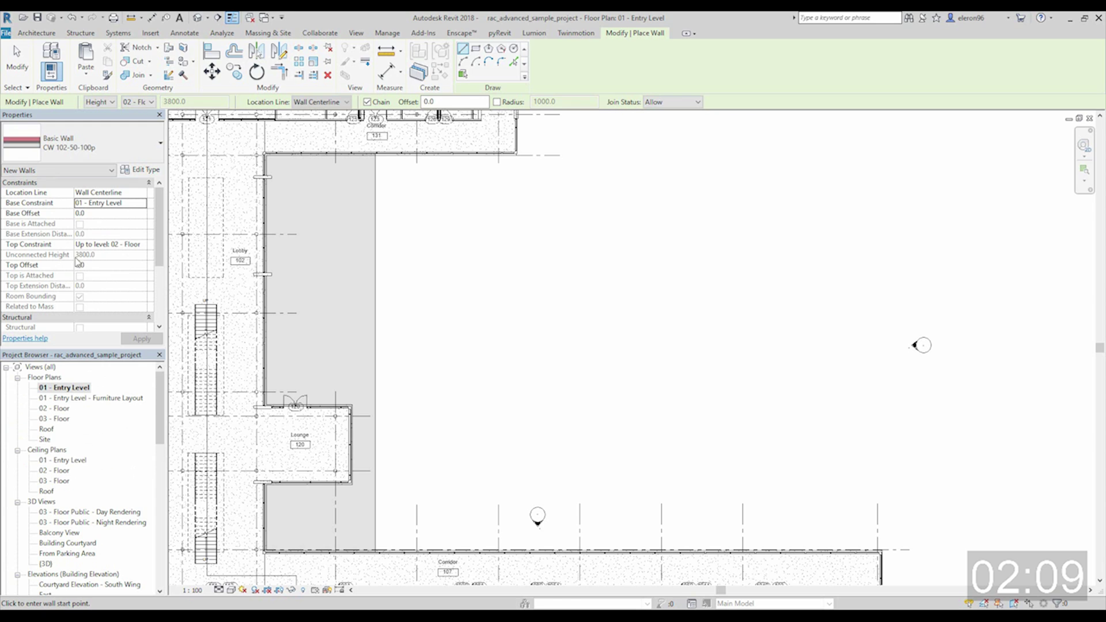
left_click(475, 49)
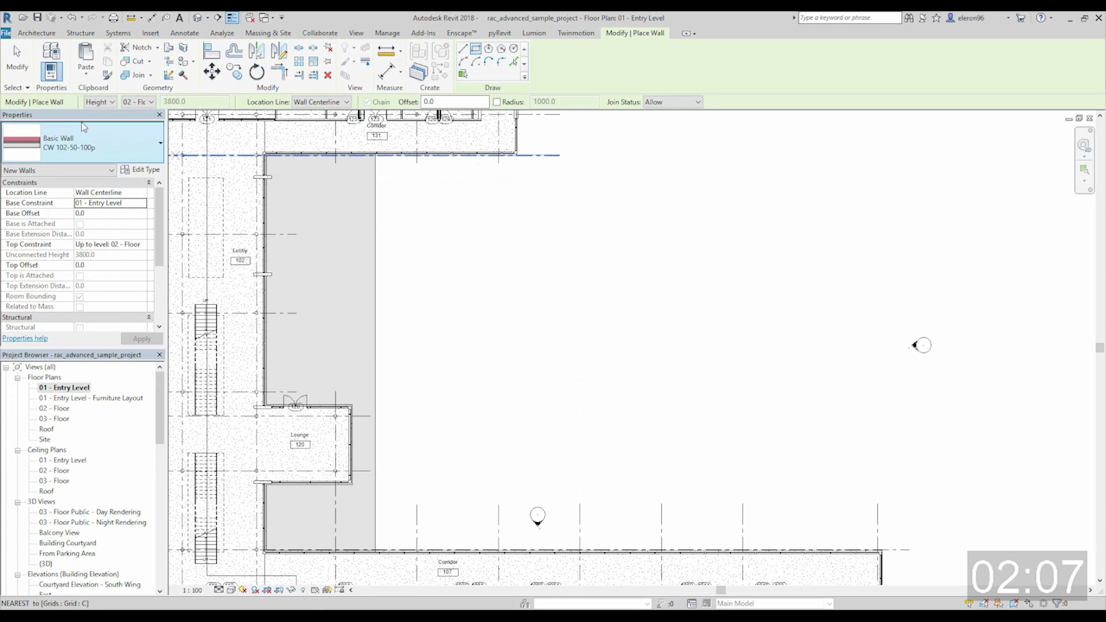
left_click(150, 102)
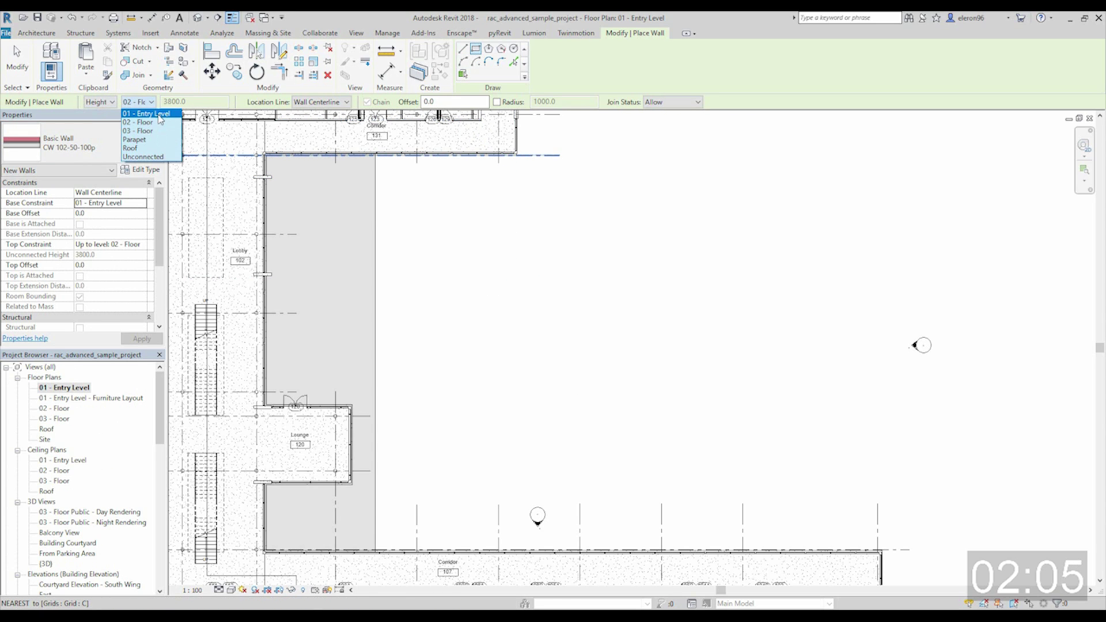
left_click(151, 114)
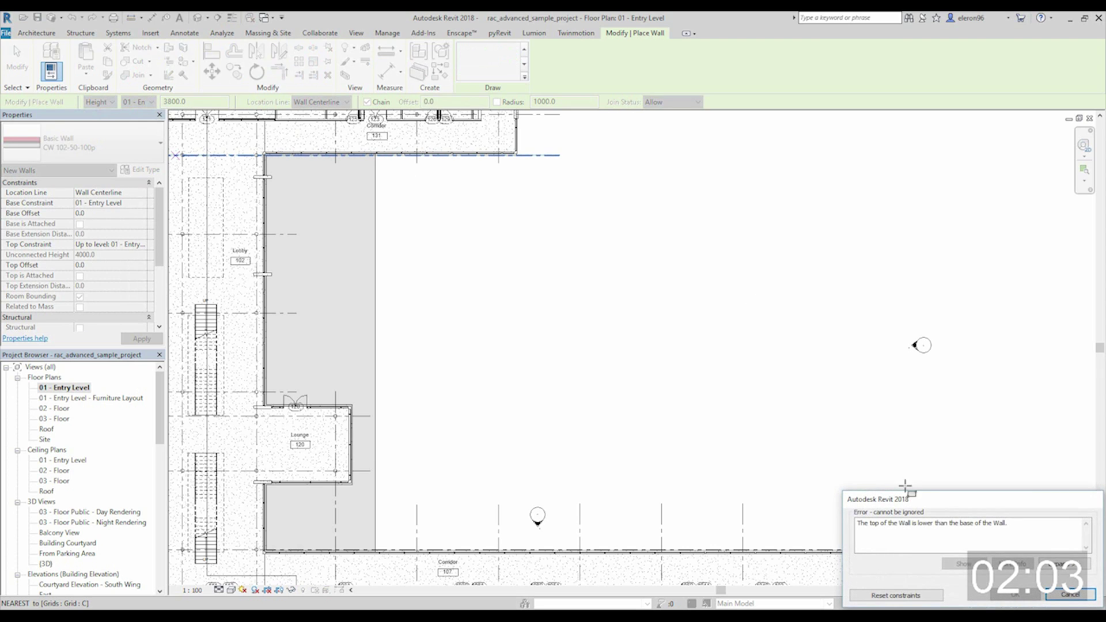
left_click(1061, 596)
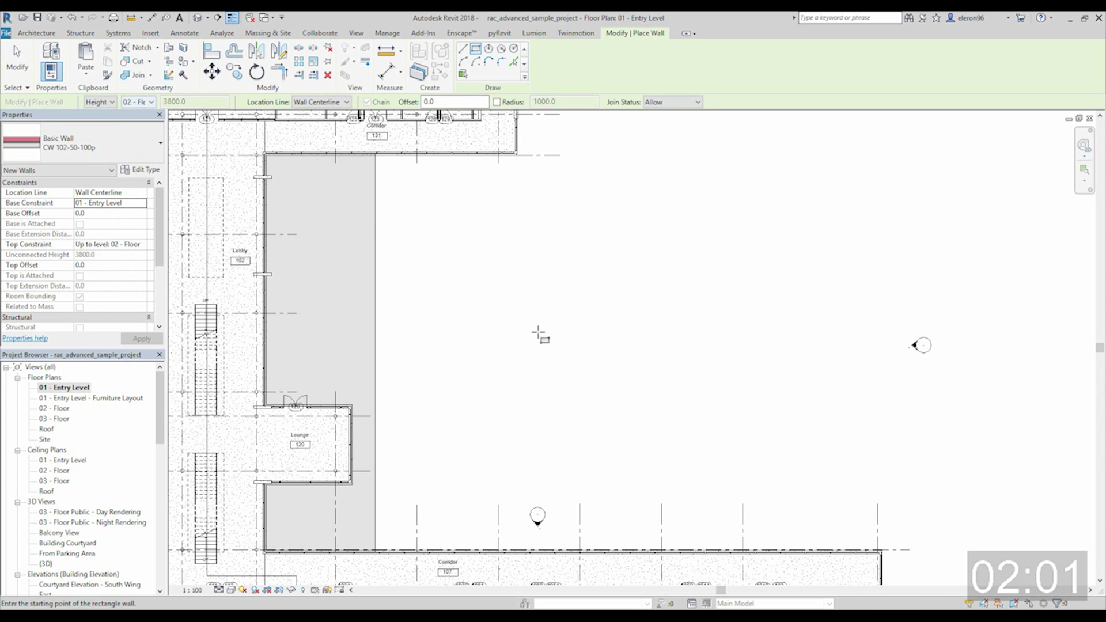
- Draw a 6000 × 4000 rectangle of walls
left_click(492, 271)
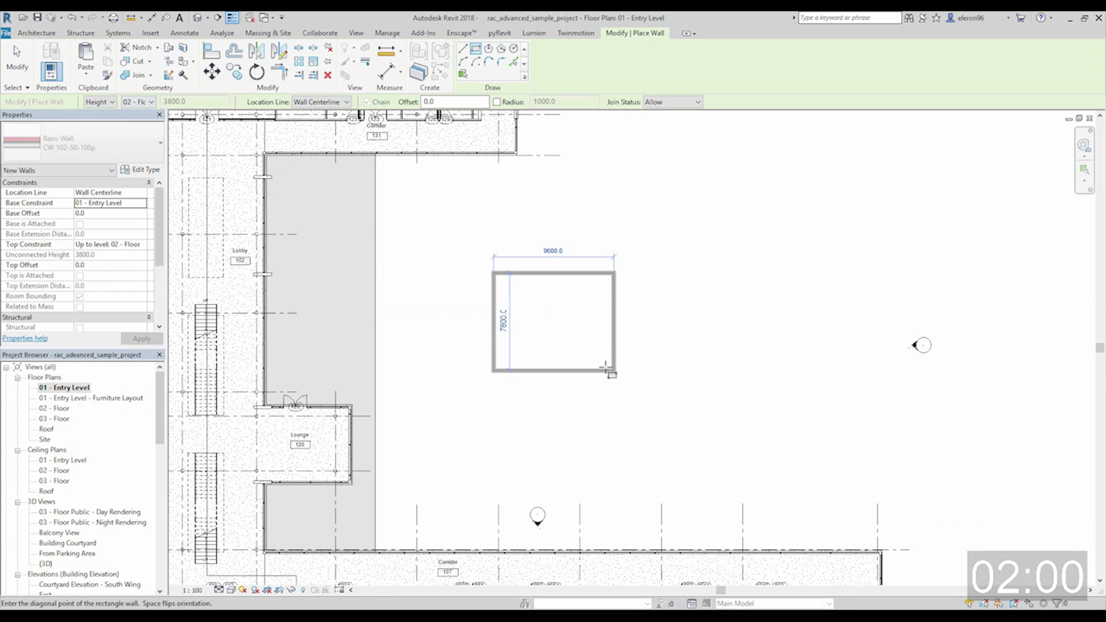
left_click(570, 339)
scroll(522, 277, "up", 5)
key("Escape")
key("Escape")
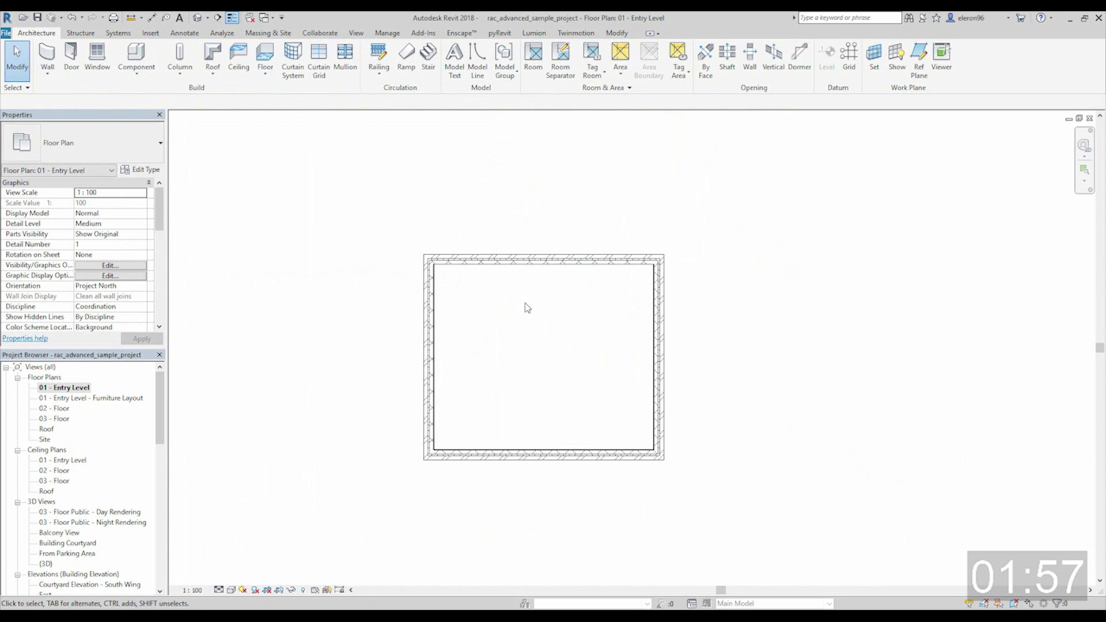
- Select the four rectangle walls and group them as 'Level_1_Exterior Wall'
key("Tab")
left_click(459, 260)
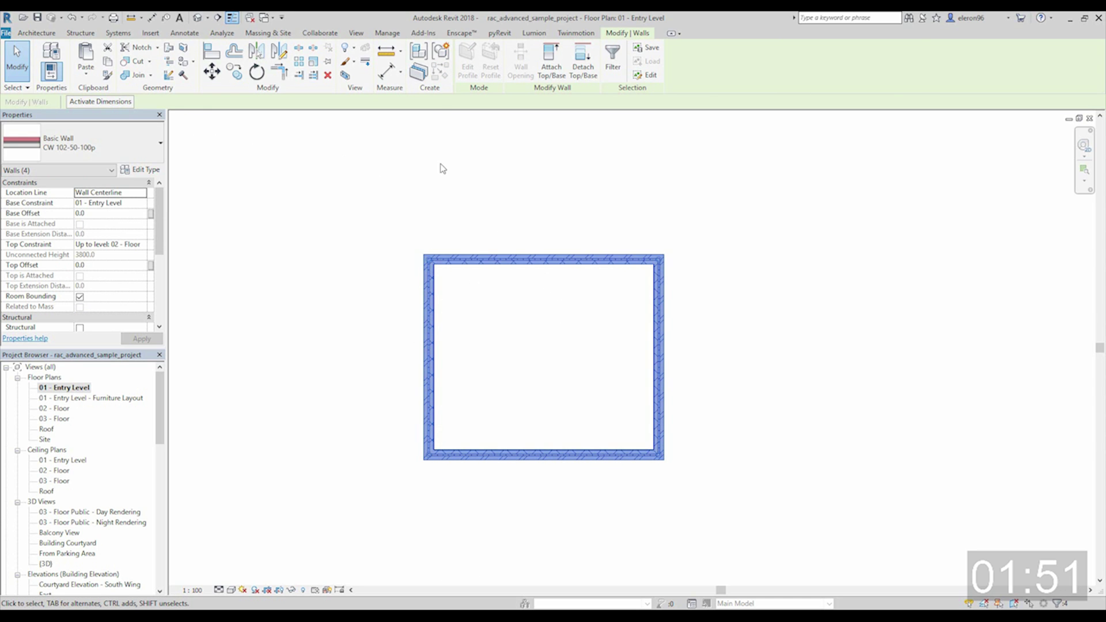
left_click(441, 52)
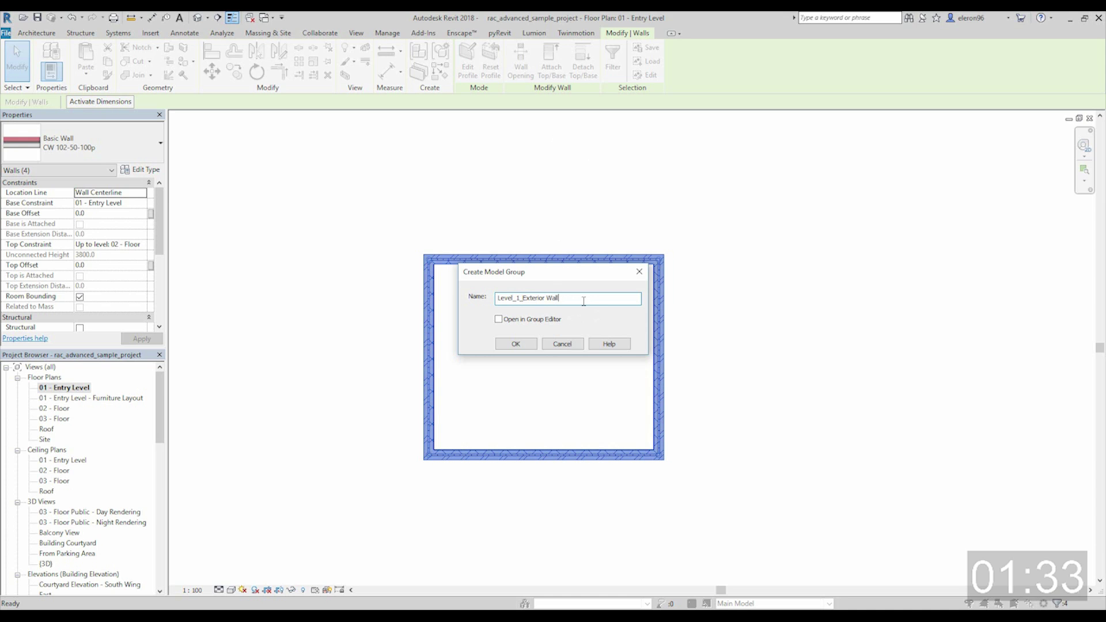
left_click(516, 344)
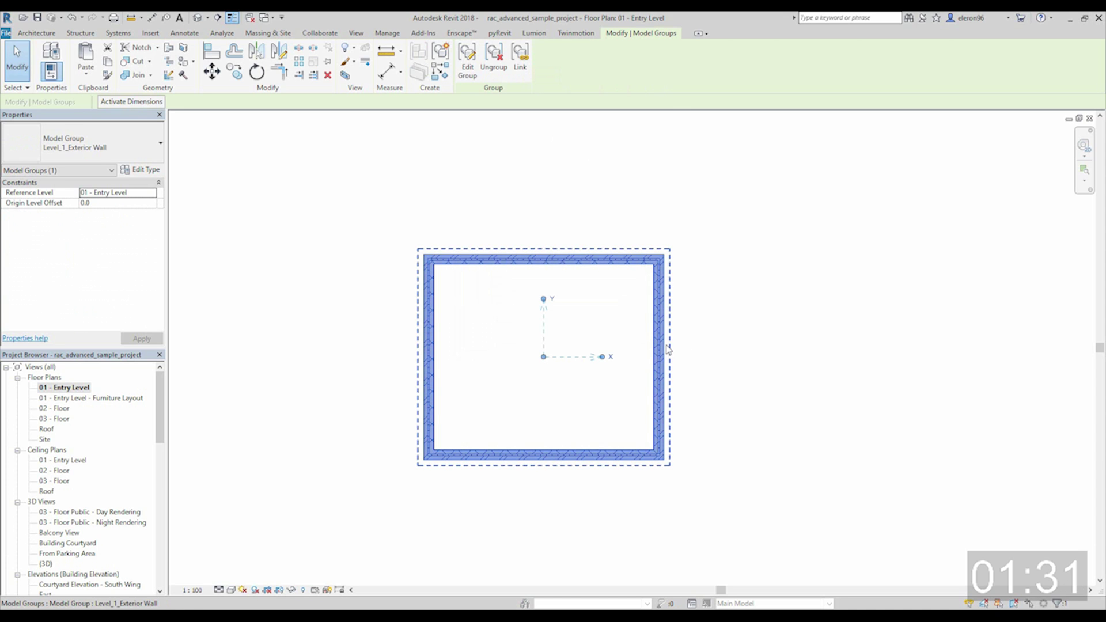
left_click(407, 130)
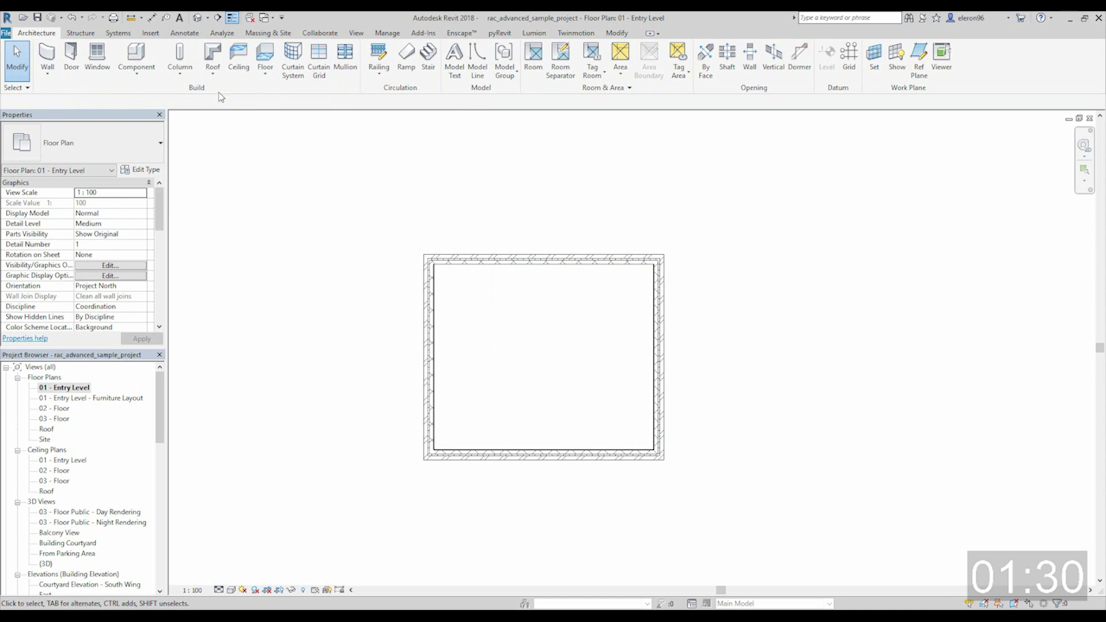
- Place M_Fixed windows in the top, bottom and both side walls of the rectangle
left_click(97, 57)
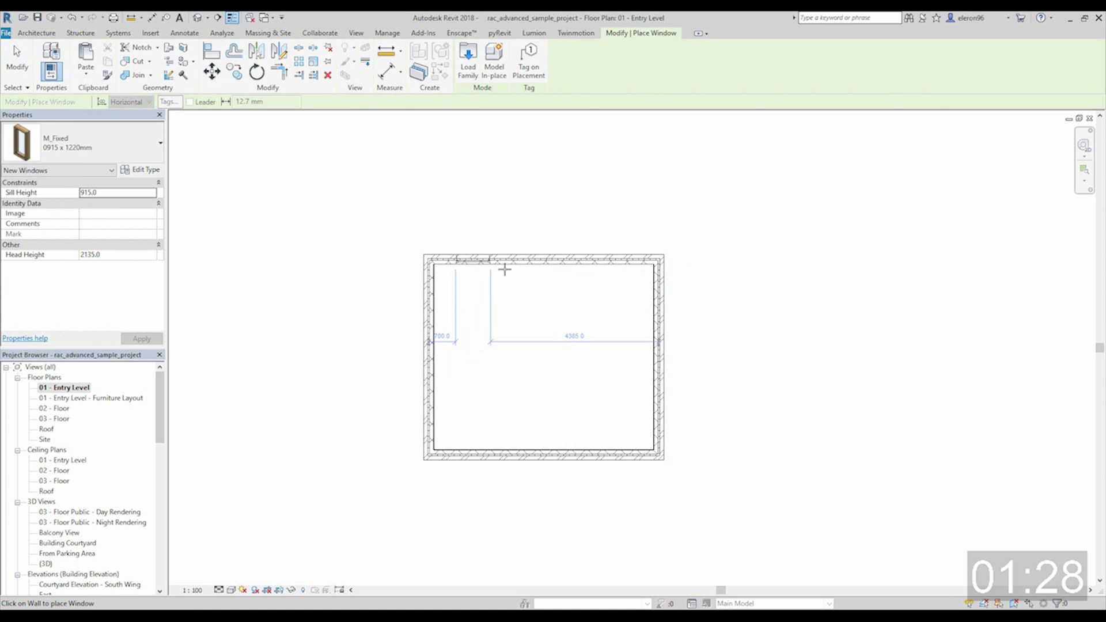
left_click(613, 259)
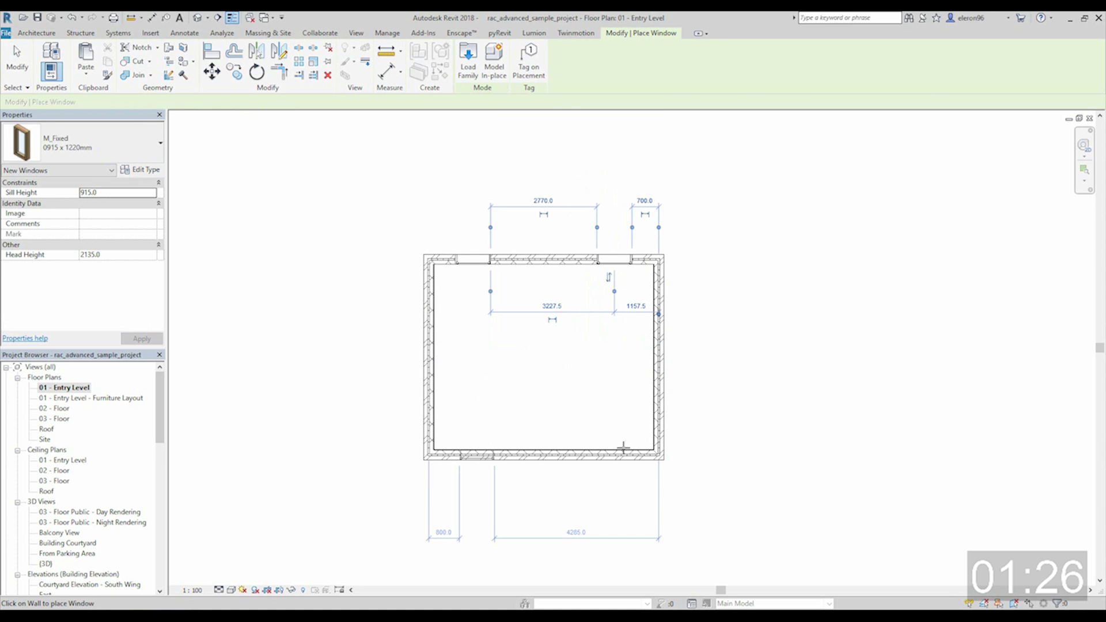
left_click(613, 454)
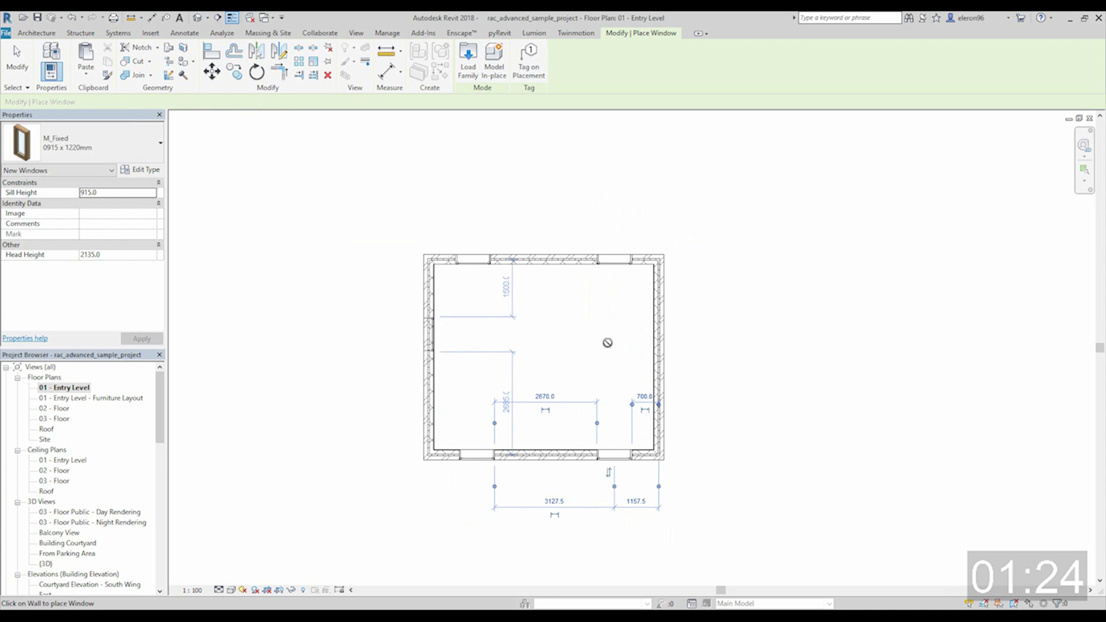
left_click(659, 345)
left_click(428, 334)
key("Escape")
key("Escape")
- Filter the rectangle's selection to windows only and group them as 'Livel 1_Windows'
left_click_drag(367, 187, 763, 472)
left_click(466, 57)
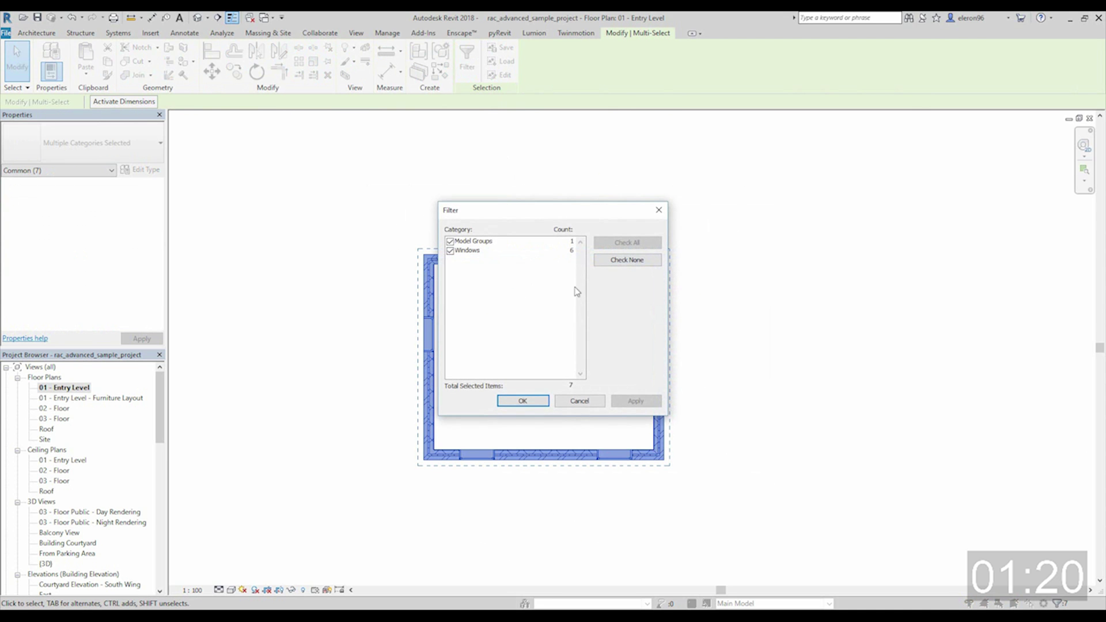
left_click(626, 260)
left_click(450, 251)
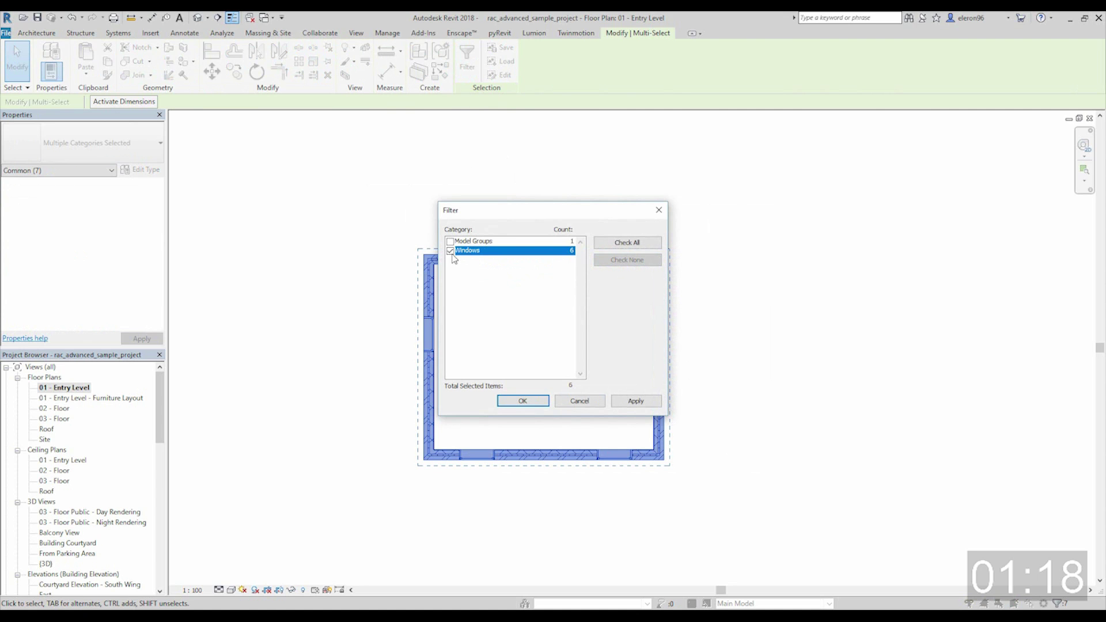
left_click(522, 401)
key("g")
key("p")
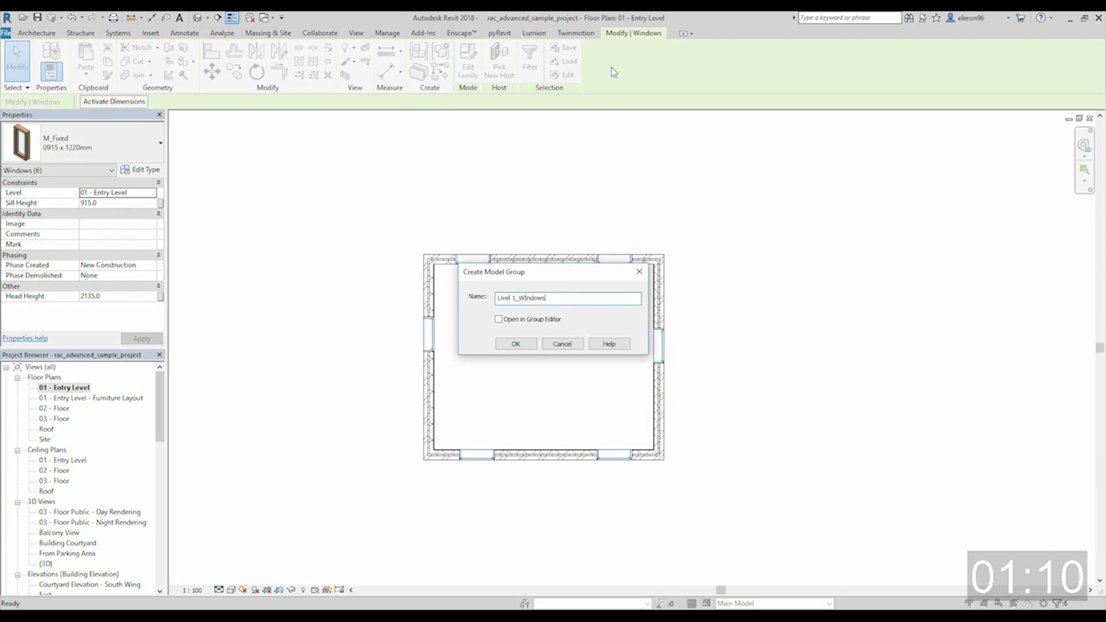
left_click(516, 343)
key("Escape")
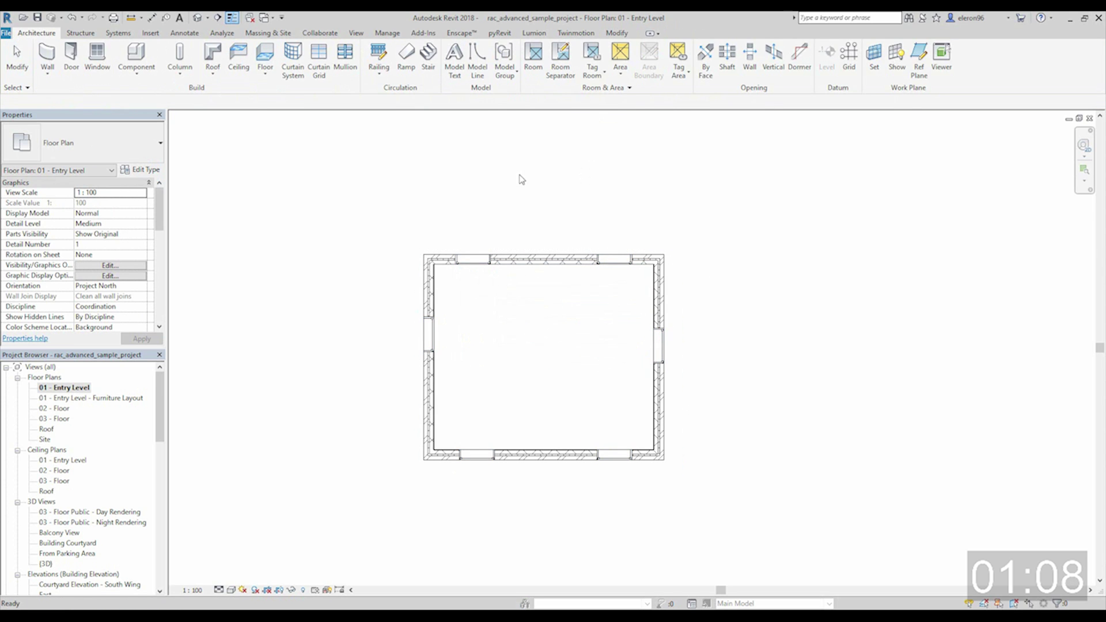
- In the 3D view, move the tree away from the small building
left_click(197, 17)
middle_click_drag(748, 299, 651, 314, "shift")
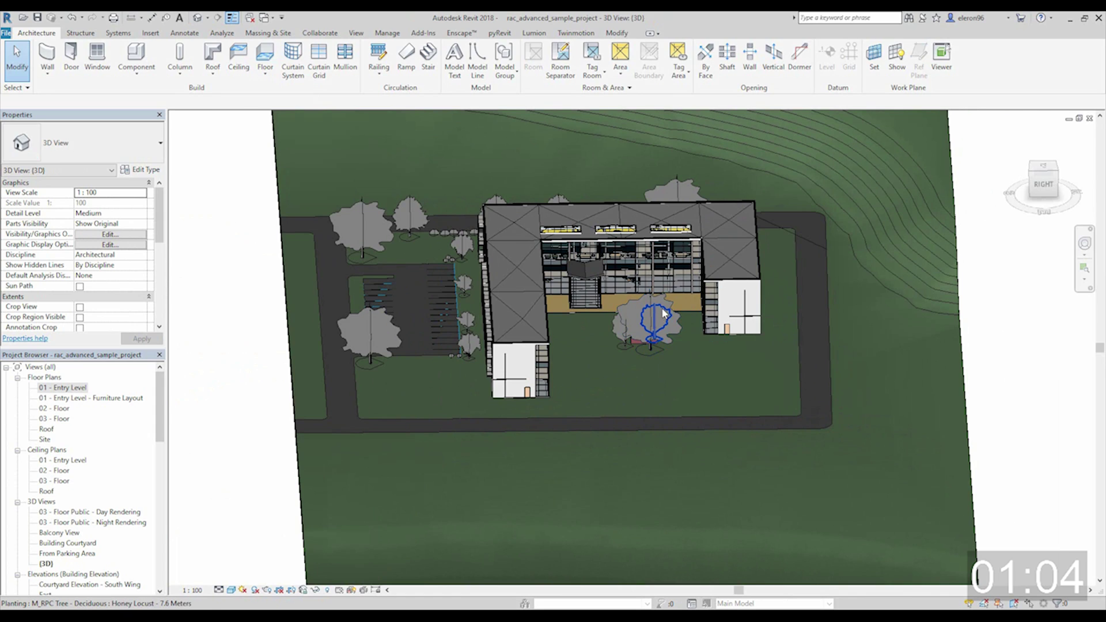
left_click(662, 309)
left_click_drag(662, 309, 624, 320)
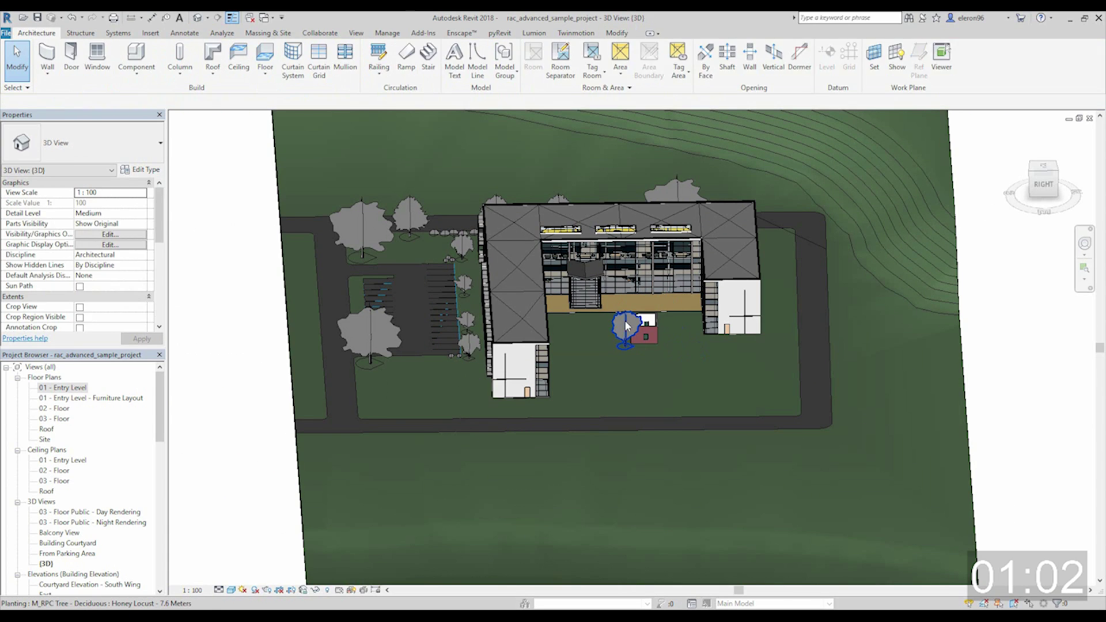
scroll(658, 324, "up", 8)
middle_click_drag(657, 324, 600, 327, "shift")
scroll(651, 427, "down", 2)
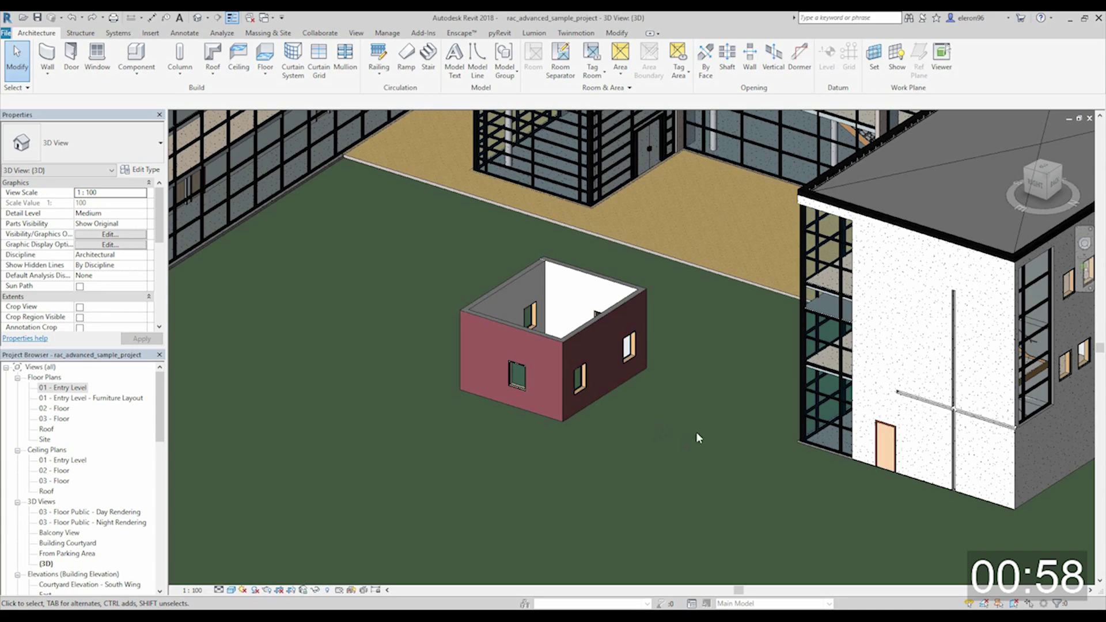
middle_click_drag(695, 431, 758, 476)
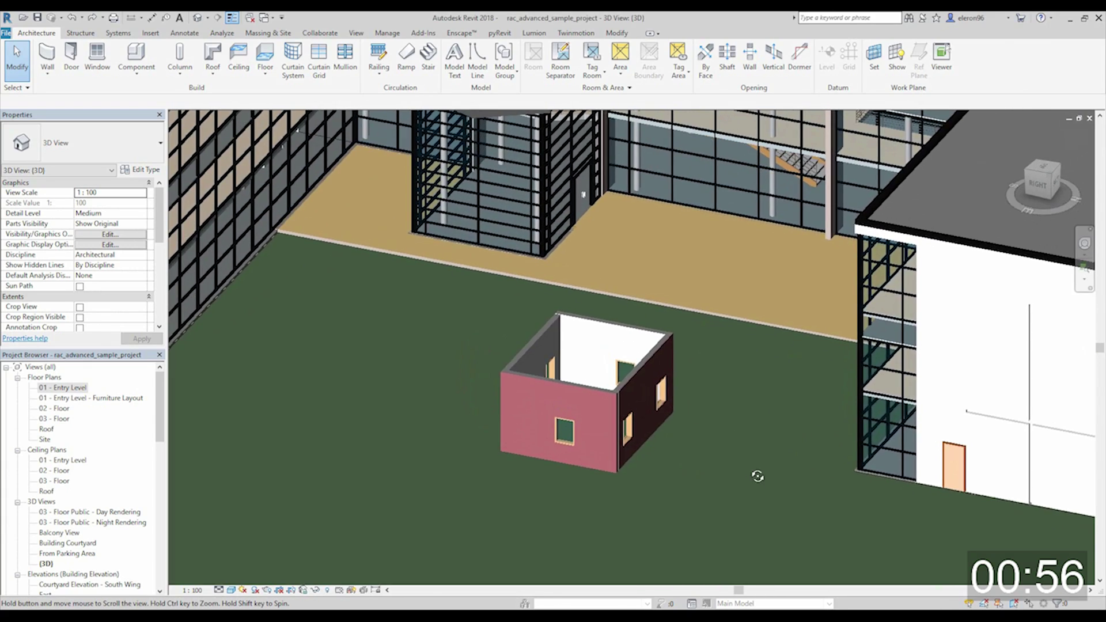
scroll(824, 523, "up", 2)
middle_click_drag(824, 523, 750, 444)
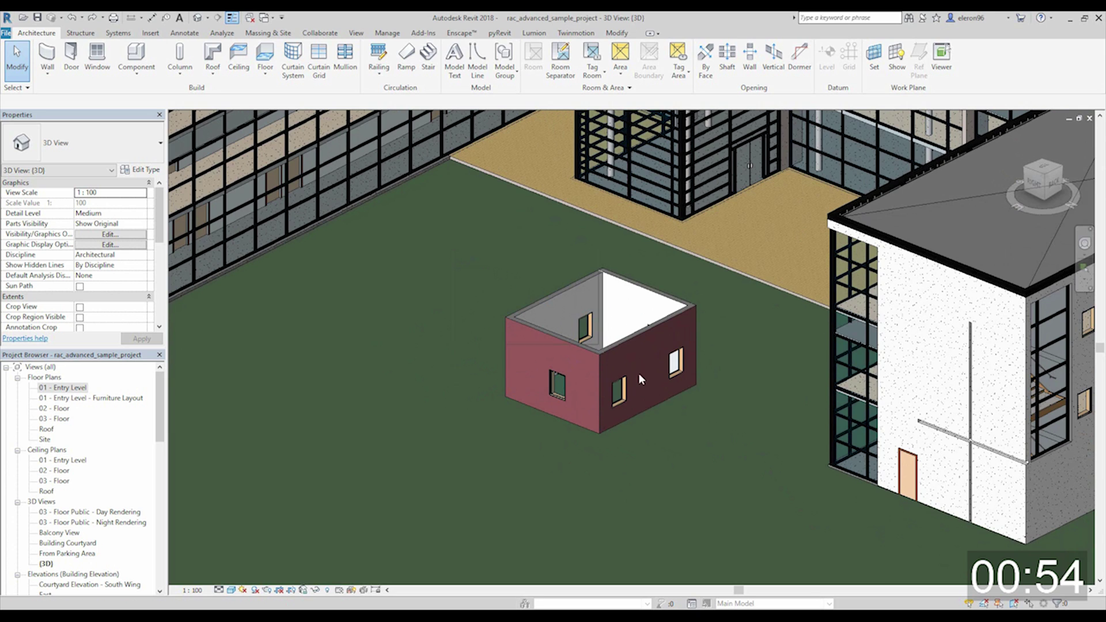
- Copy both small-building model groups and paste them aligned onto 02 - Floor and 03 - Floor
left_click_drag(751, 483, 657, 178)
left_click(523, 61)
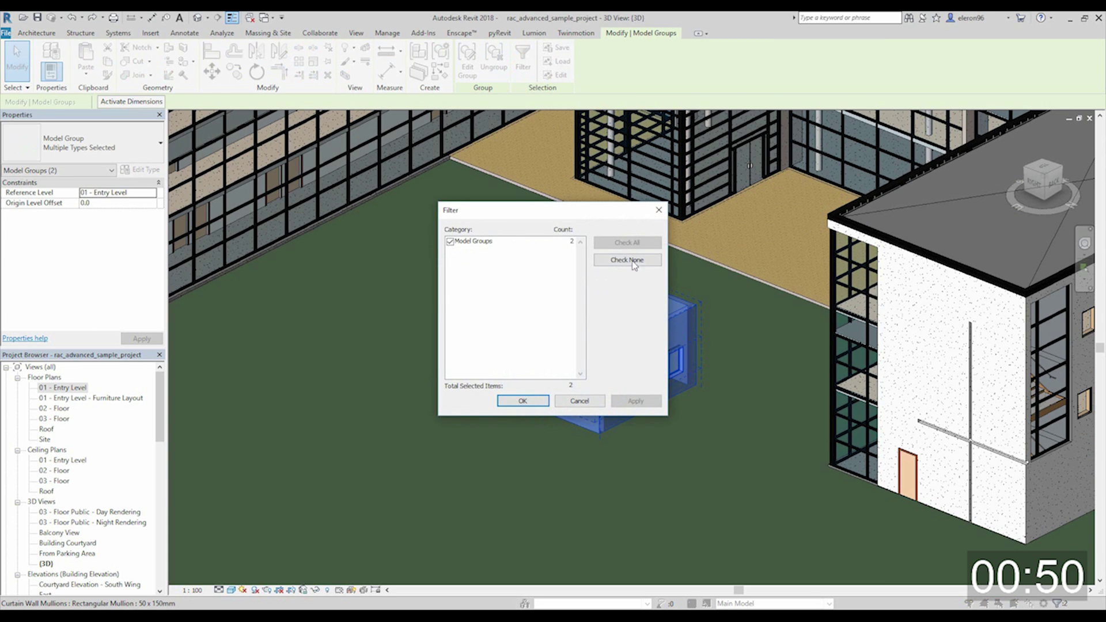
left_click(521, 400)
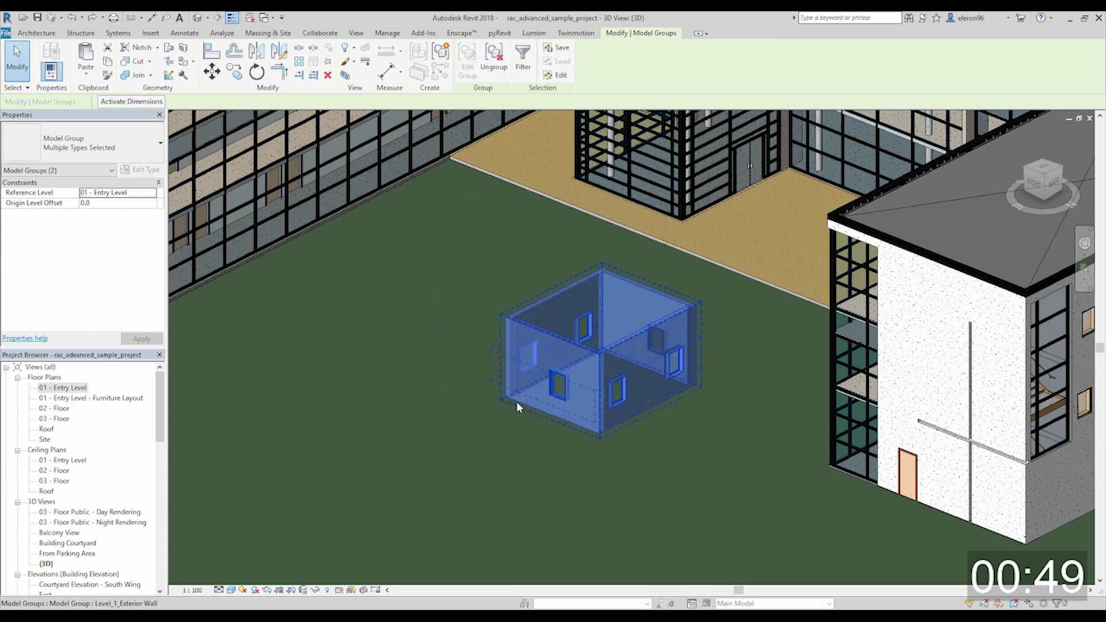
left_click(108, 62)
left_click(85, 77)
left_click(110, 127)
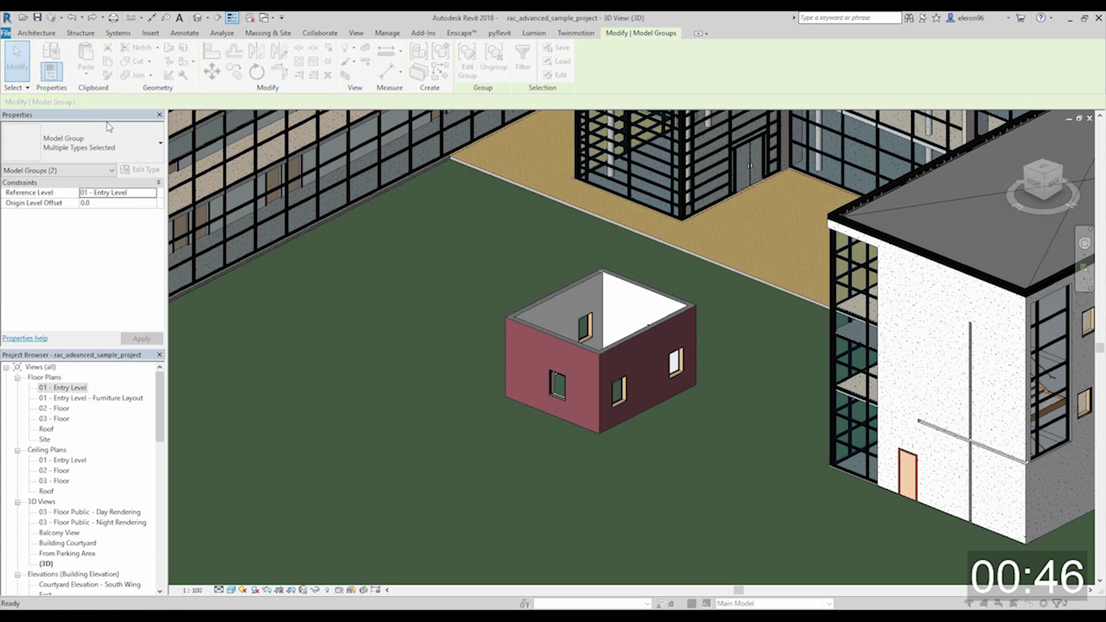
left_click(498, 246)
left_click(500, 254, "shift")
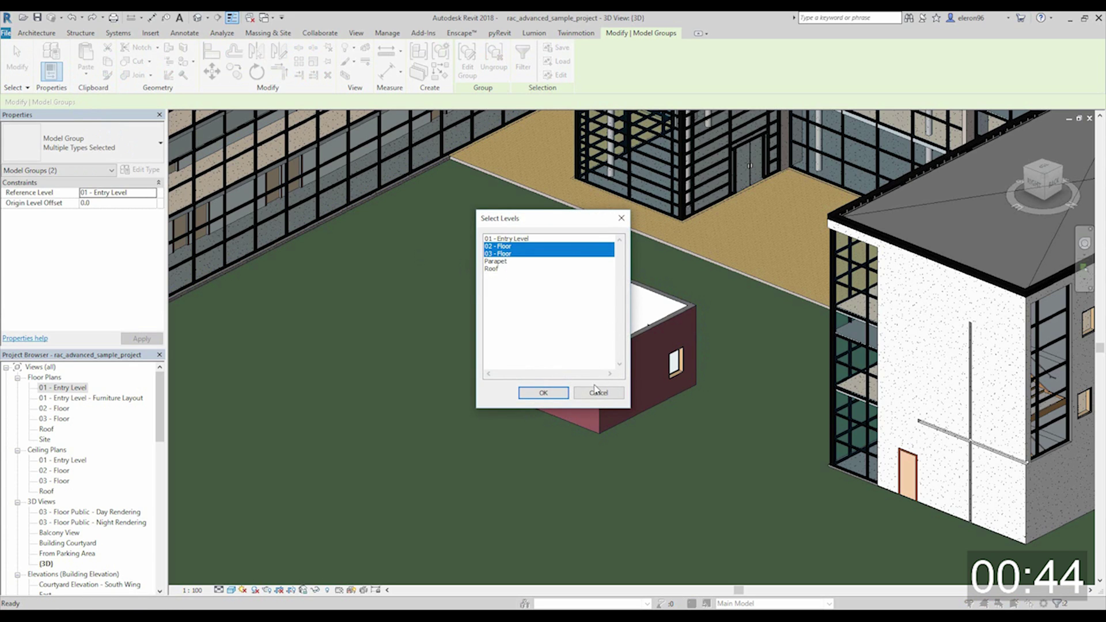
left_click(543, 392)
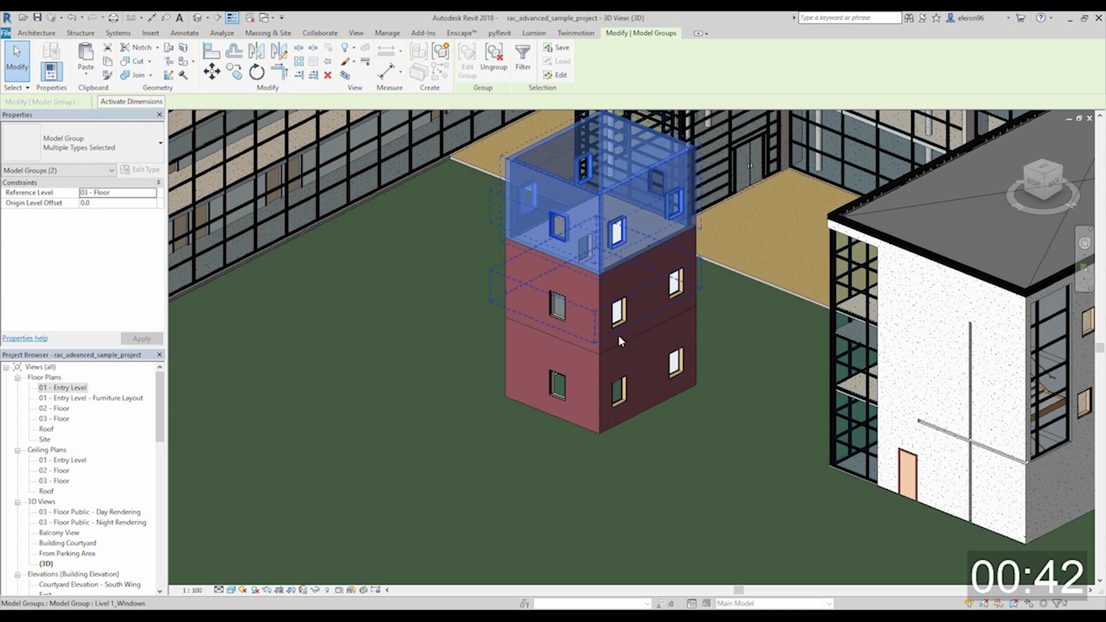
key("Escape")
scroll(711, 351, "up", 3)
scroll(647, 373, "down", 2)
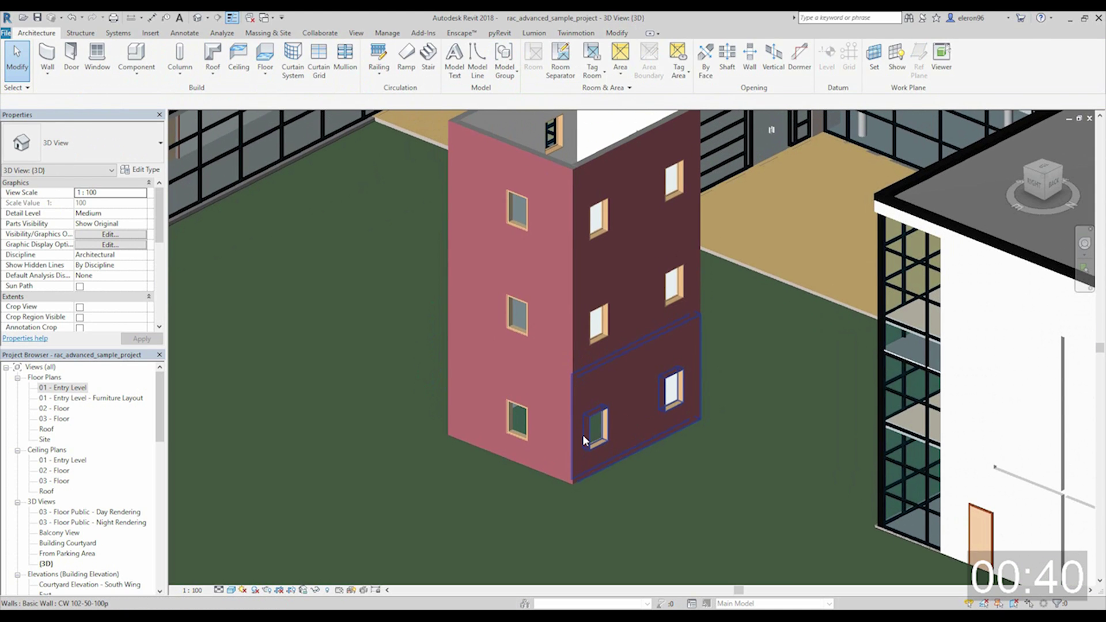
- Change the Level 1_Windows group's ground-floor window to M_Fixed 0406 x 0610mm and finish editing
left_click(598, 442)
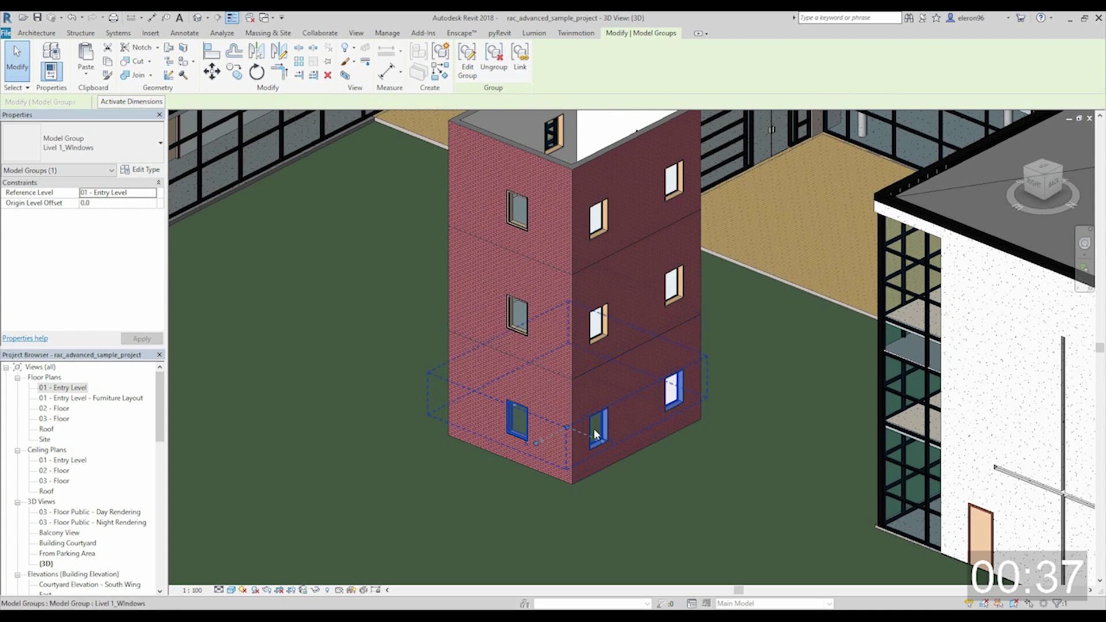
left_click(467, 63)
left_click(598, 426)
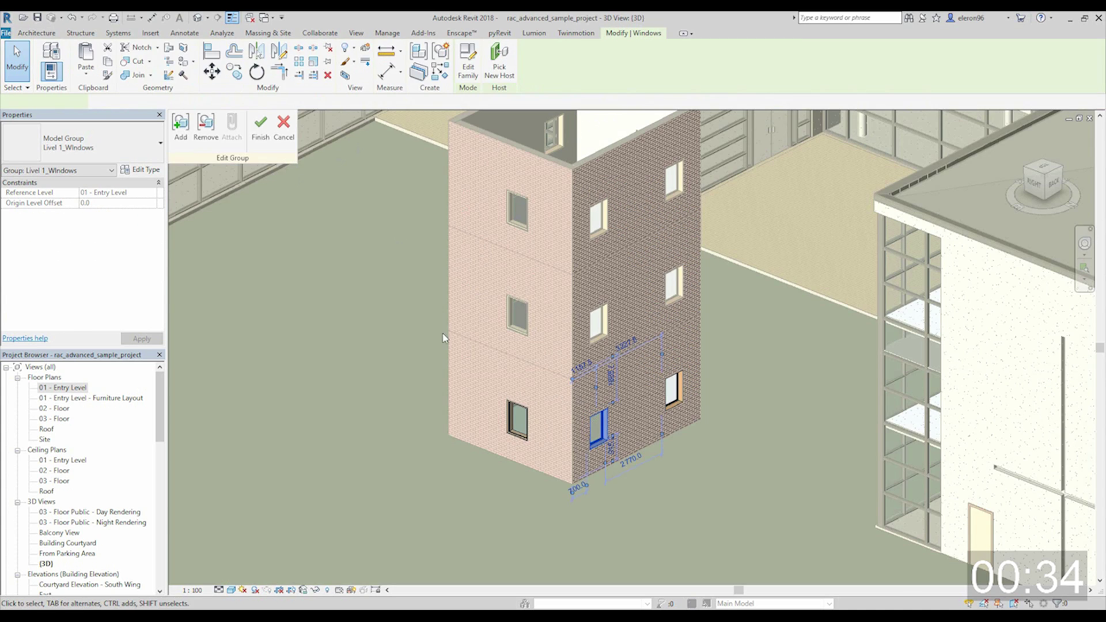
left_click(86, 144)
left_click(109, 206)
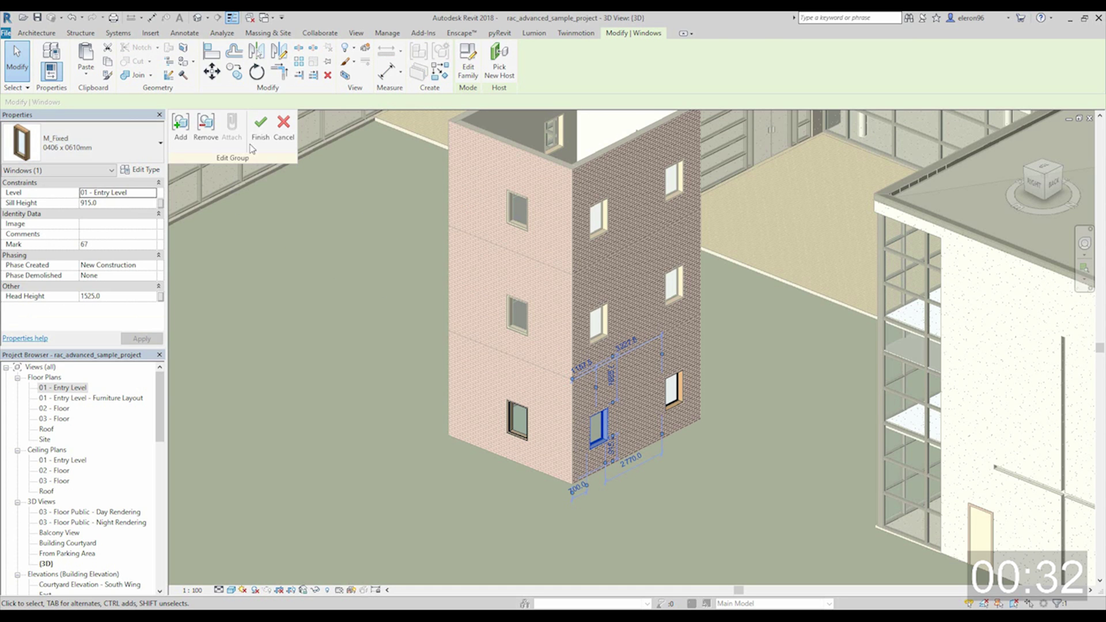
left_click(260, 127)
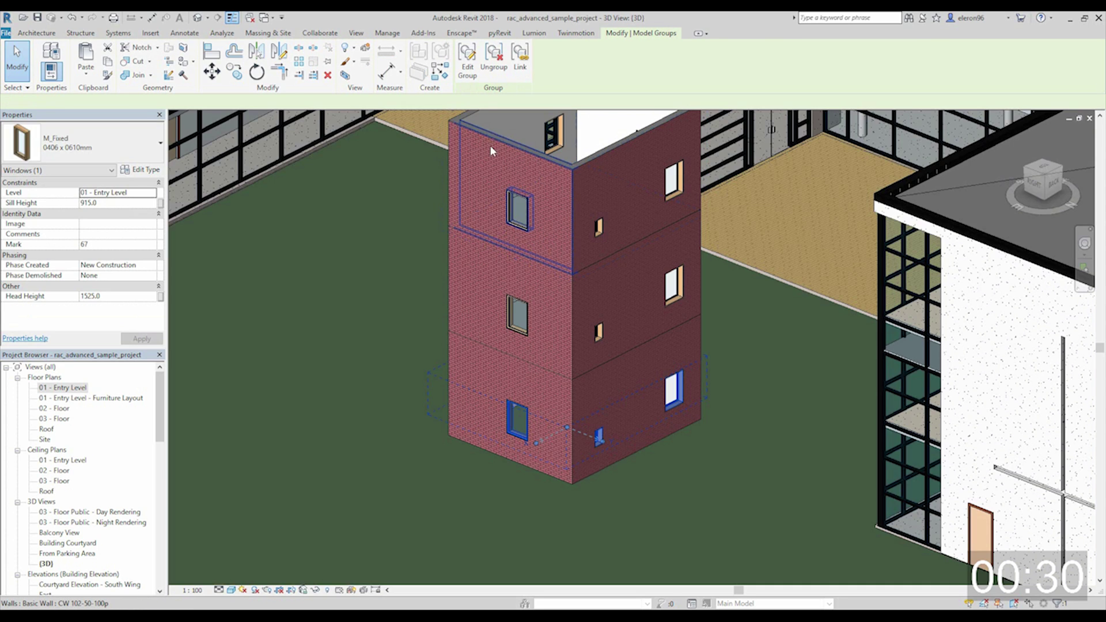
key("Escape")
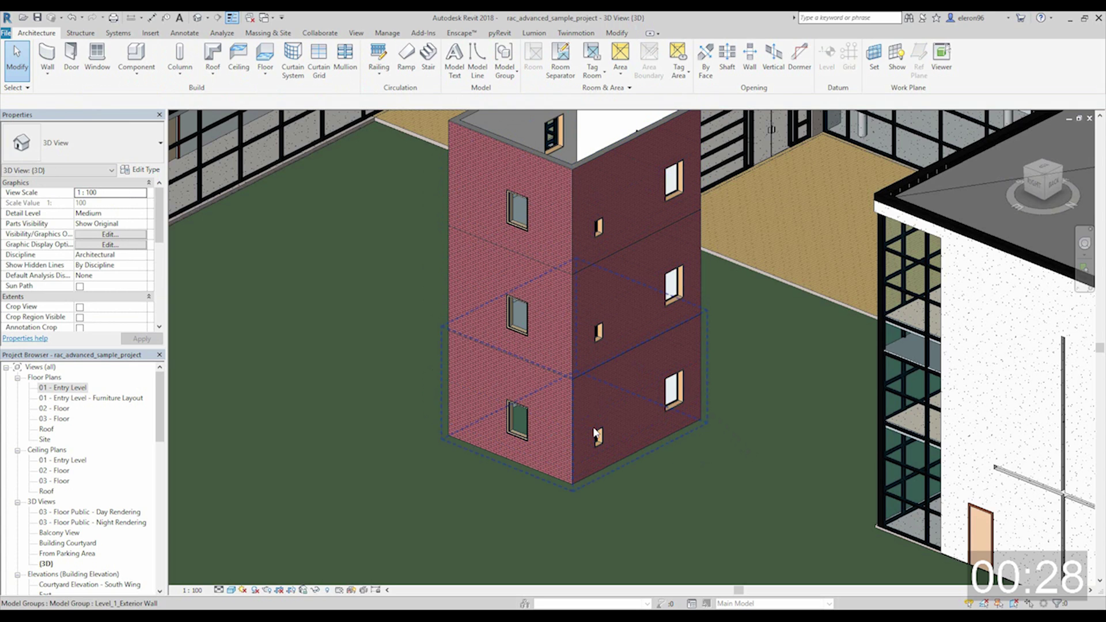
left_click(602, 333)
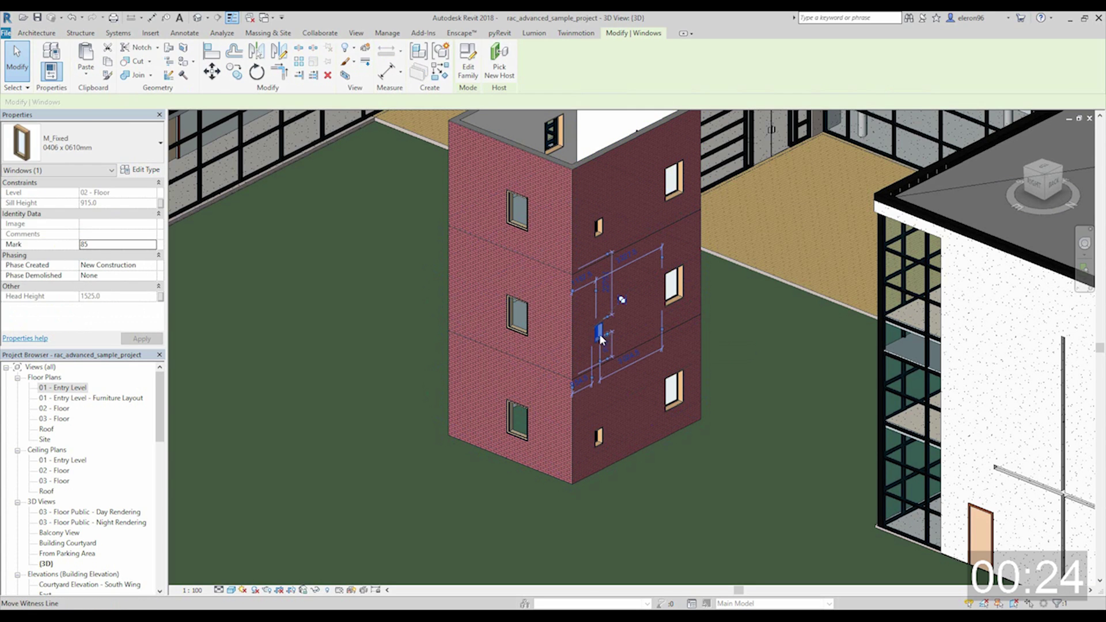
key("Escape")
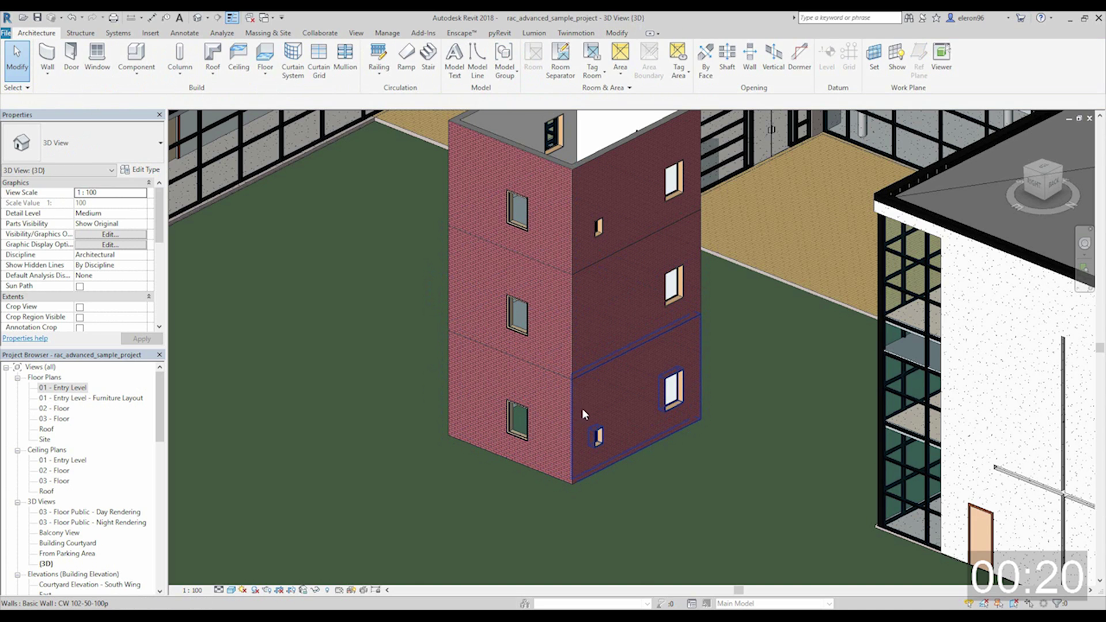
- Change the exterior wall group's right-hand wall to Interior - Blockwork 190
left_click(607, 465)
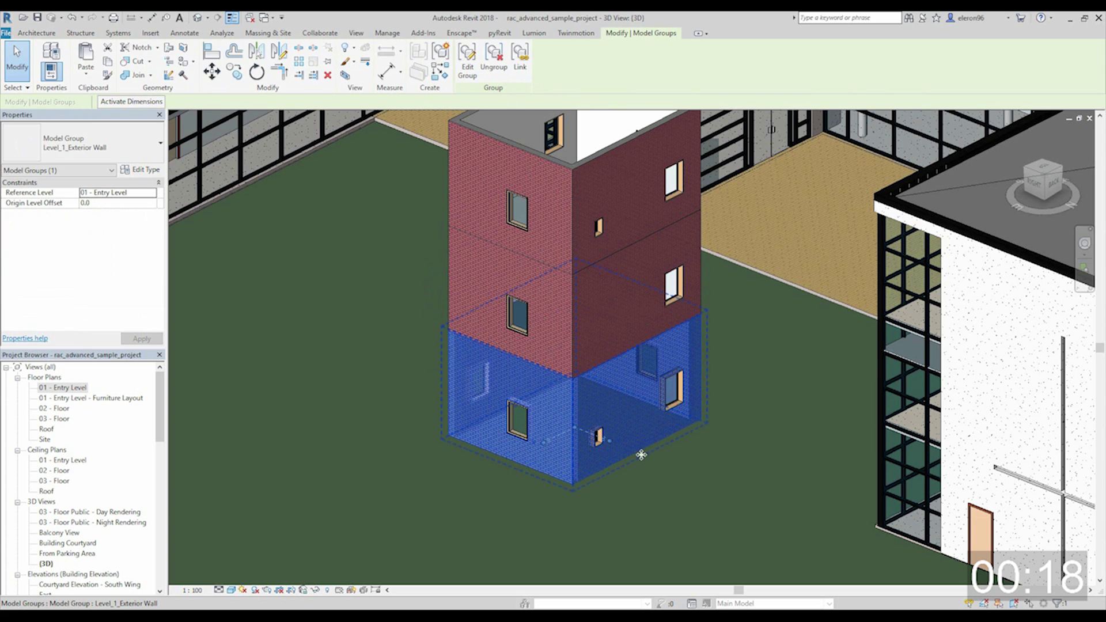
left_click(467, 61)
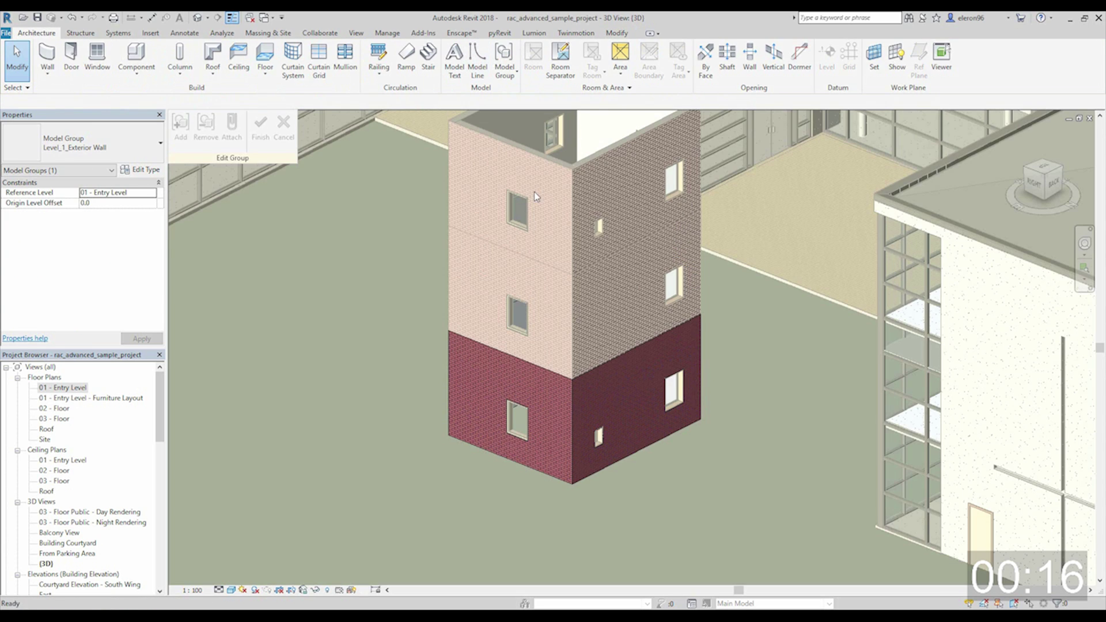
left_click(621, 416)
left_click(160, 143)
scroll(81, 259, "down", 3)
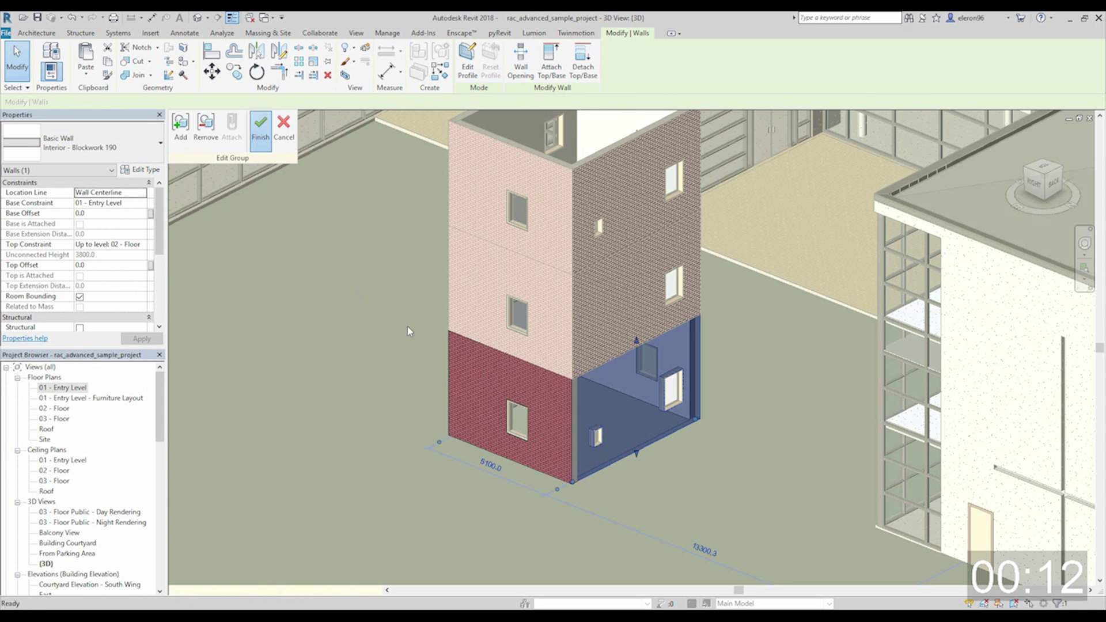
left_click(260, 127)
key("Escape")
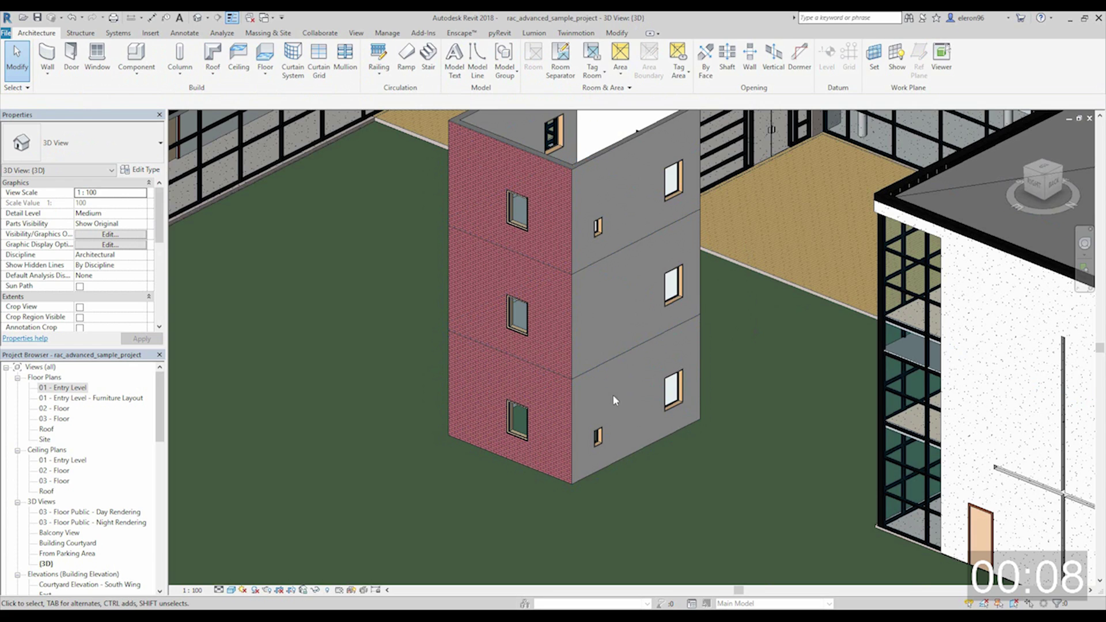
- Exclude the ground-floor right wall from its group instance
left_click(617, 458)
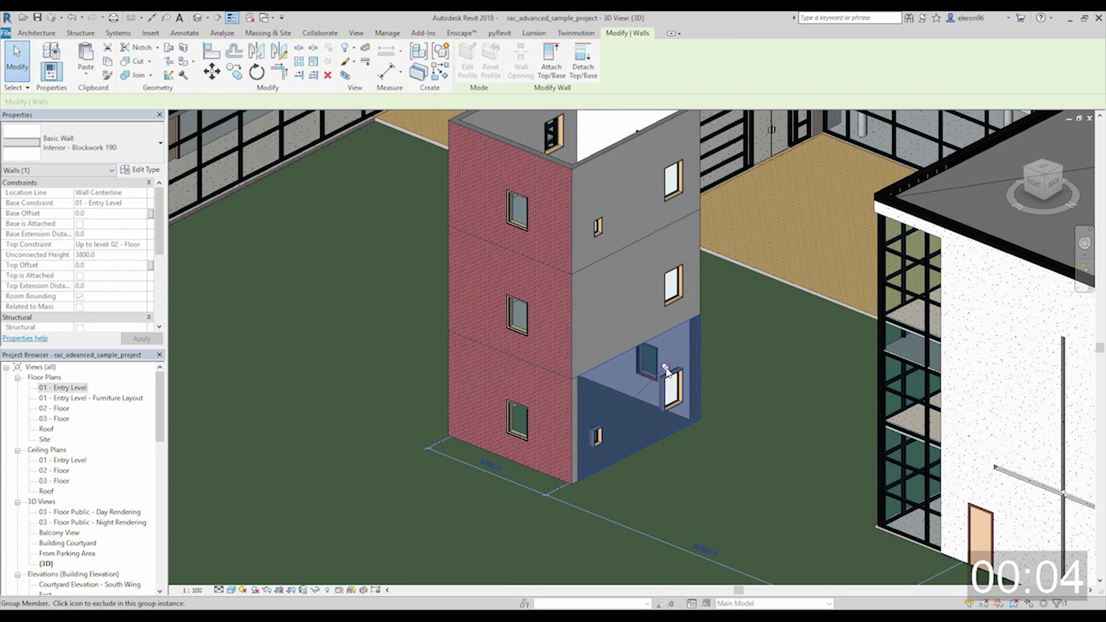
left_click(665, 368)
key("Escape")
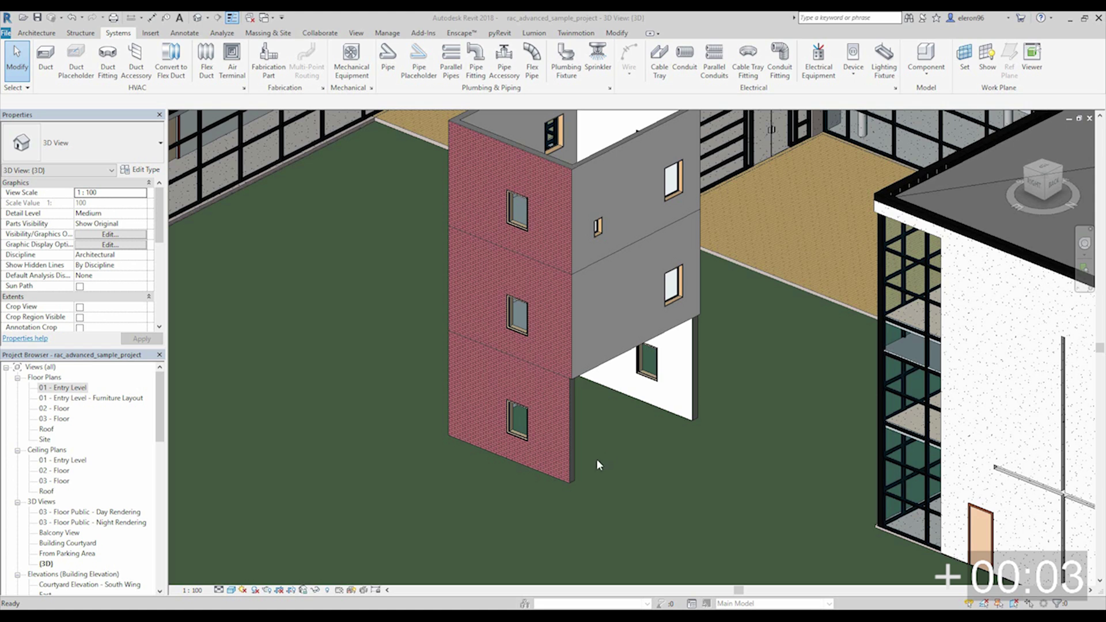
- On the 01 - Entry Level plan, place a rotated toilet fixture against the left wall
double_click(75, 389)
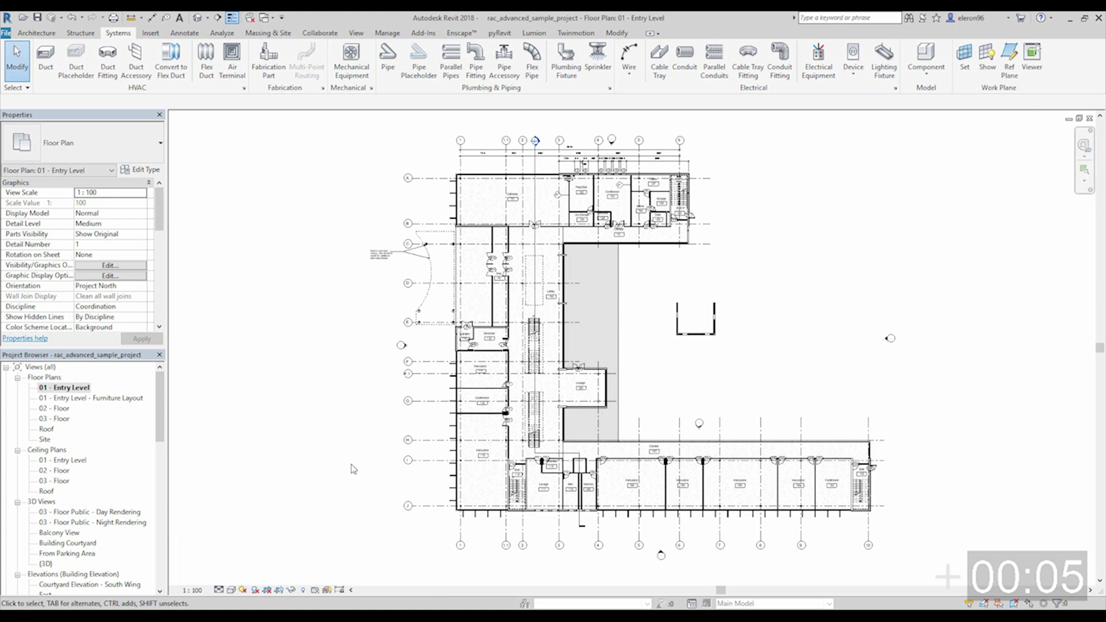
scroll(636, 341, "up", 3)
scroll(636, 341, "up", 5)
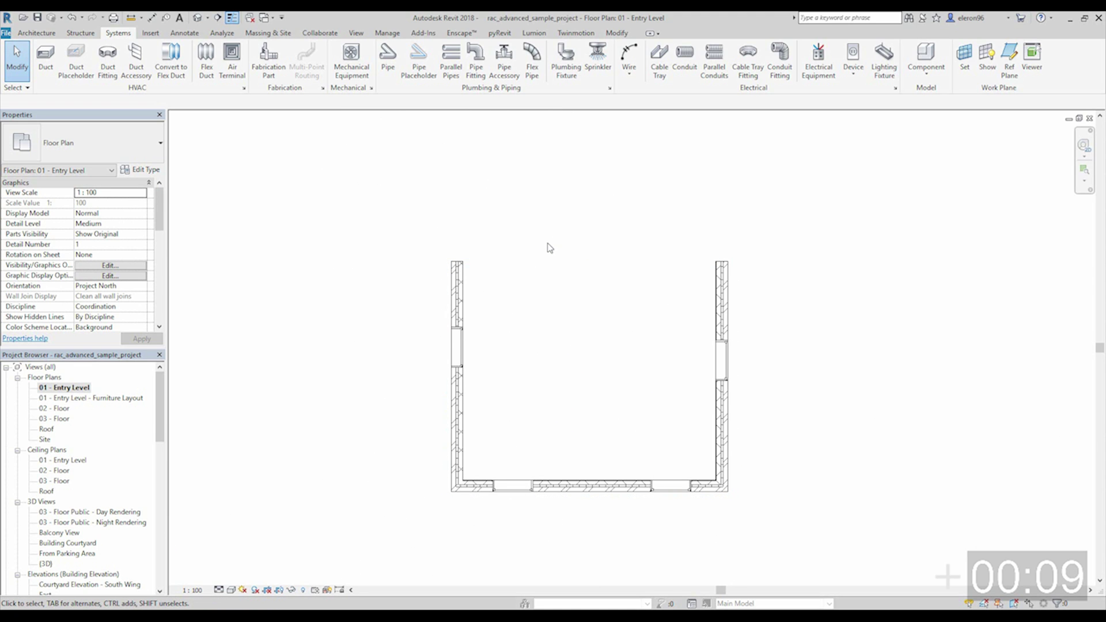
left_click(566, 57)
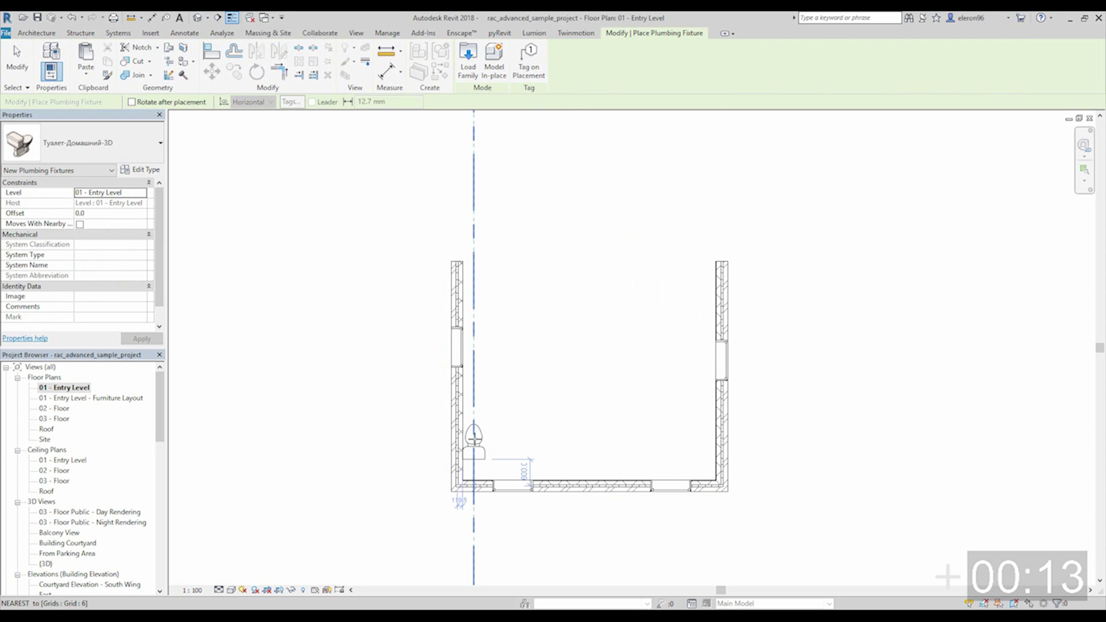
key("space")
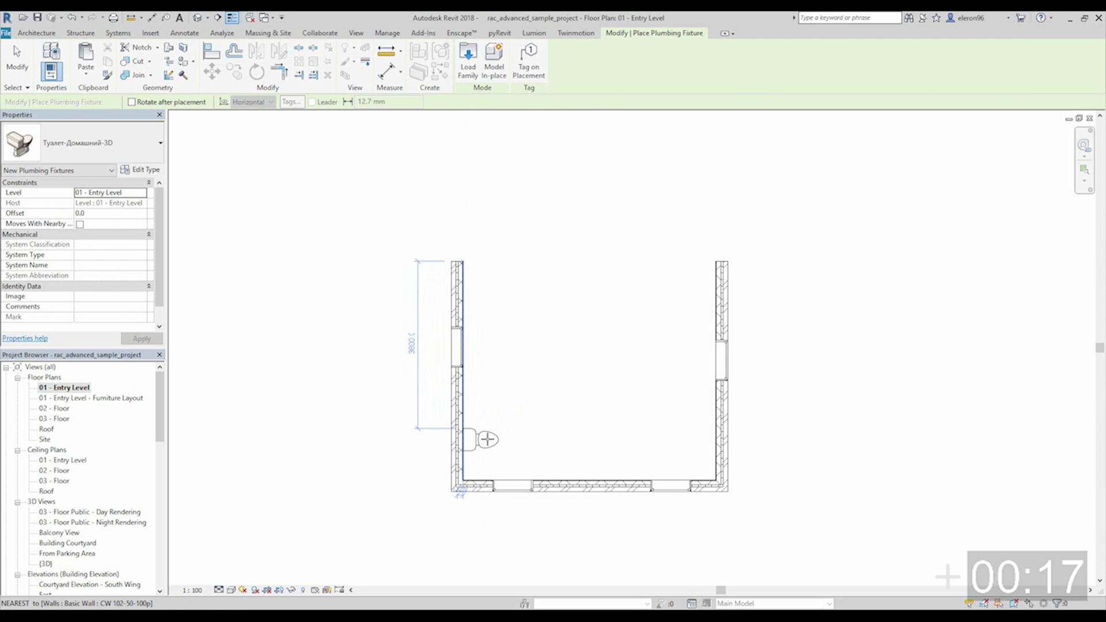
left_click(486, 439)
scroll(481, 444, "up", 3)
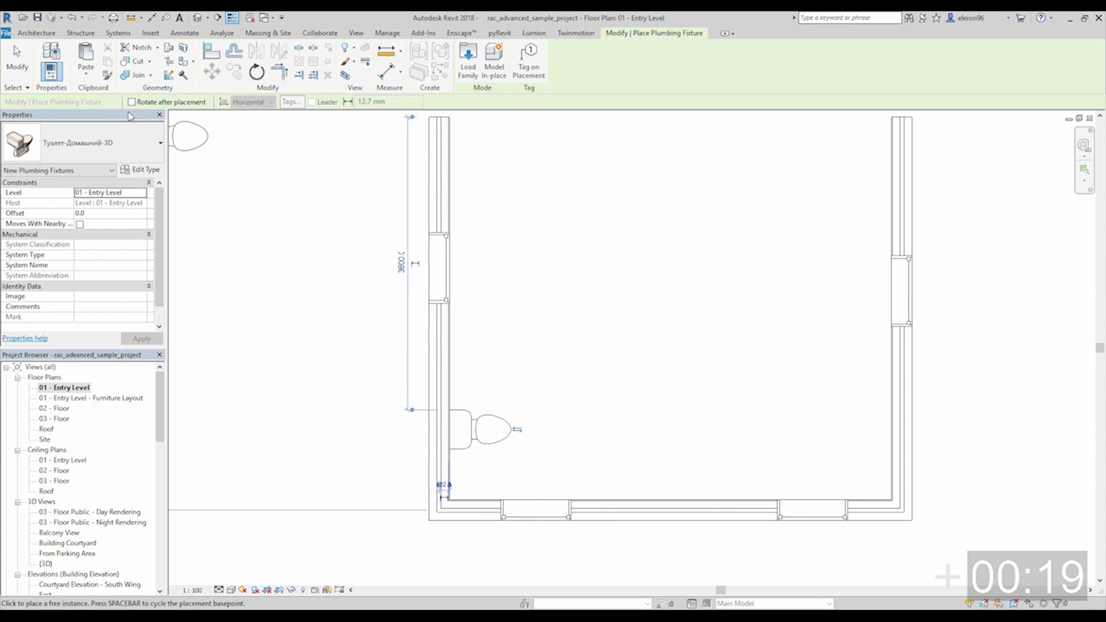
left_click(37, 33)
- Draw an Interior - 79mm Partition (1-hr) wall enclosing the toilet, horizontal then down to the bottom wall
left_click(47, 57)
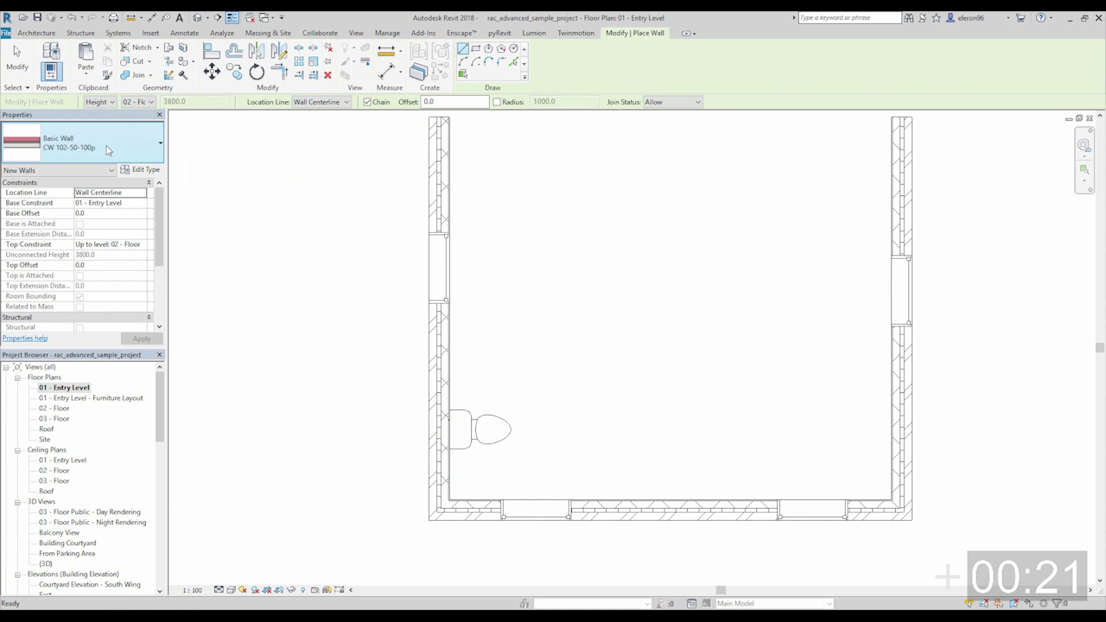
left_click(160, 143)
scroll(155, 248, "down", 4)
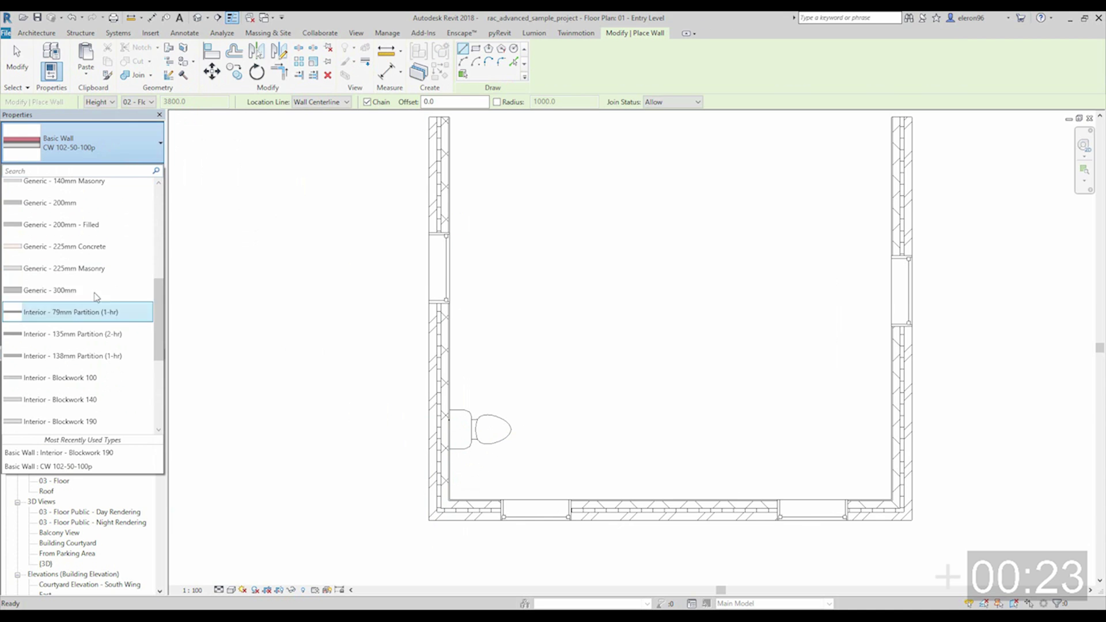
left_click(69, 311)
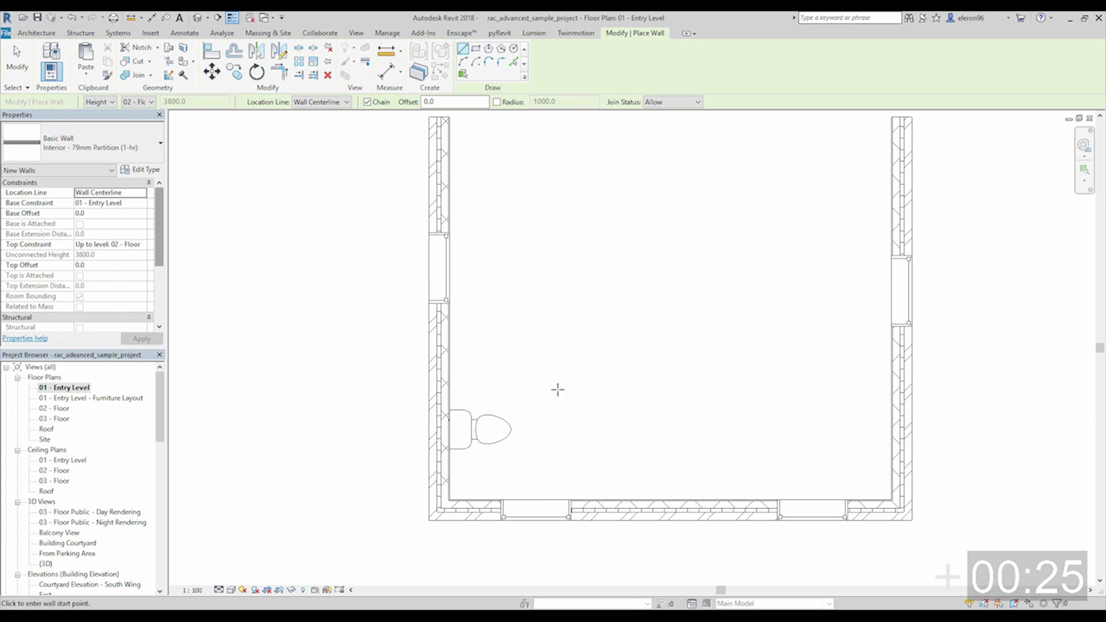
scroll(578, 438, "up", 2)
left_click(386, 334)
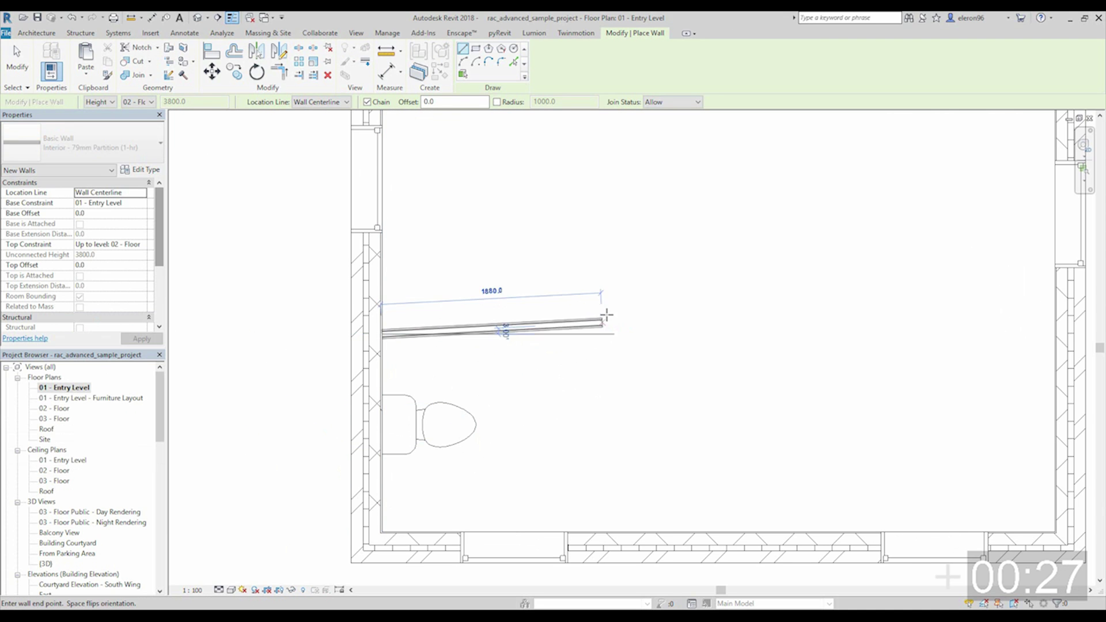
left_click(614, 335)
left_click(614, 531)
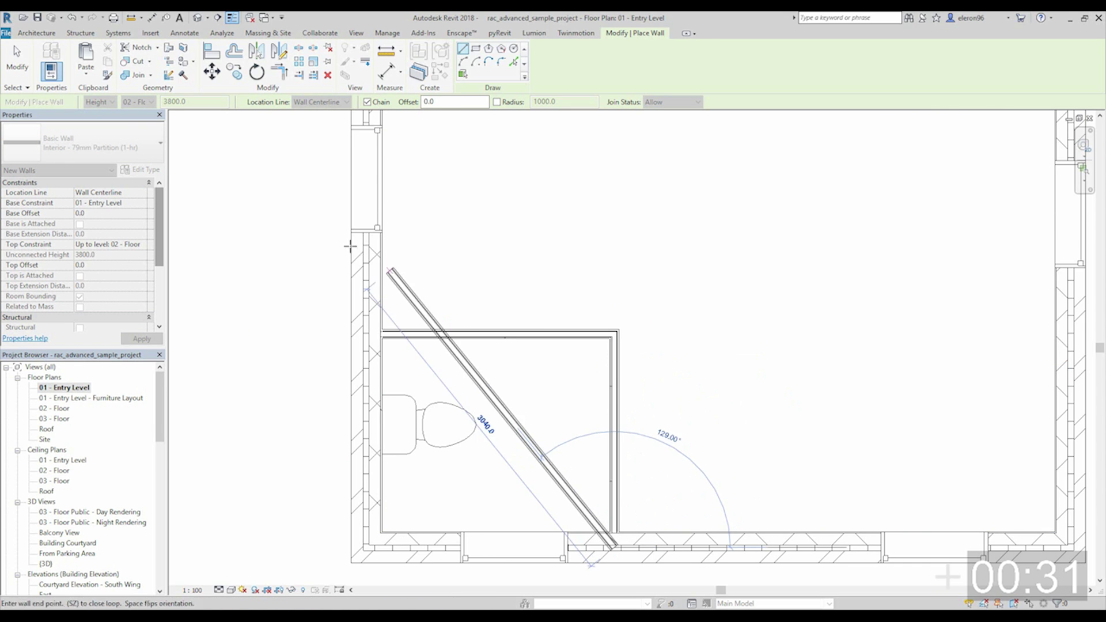
key("Escape")
- Place an M_Single-Flush-Dbl Acting 0762 x 2134mm door in the vertical partition wall
left_click(55, 37)
left_click(70, 57)
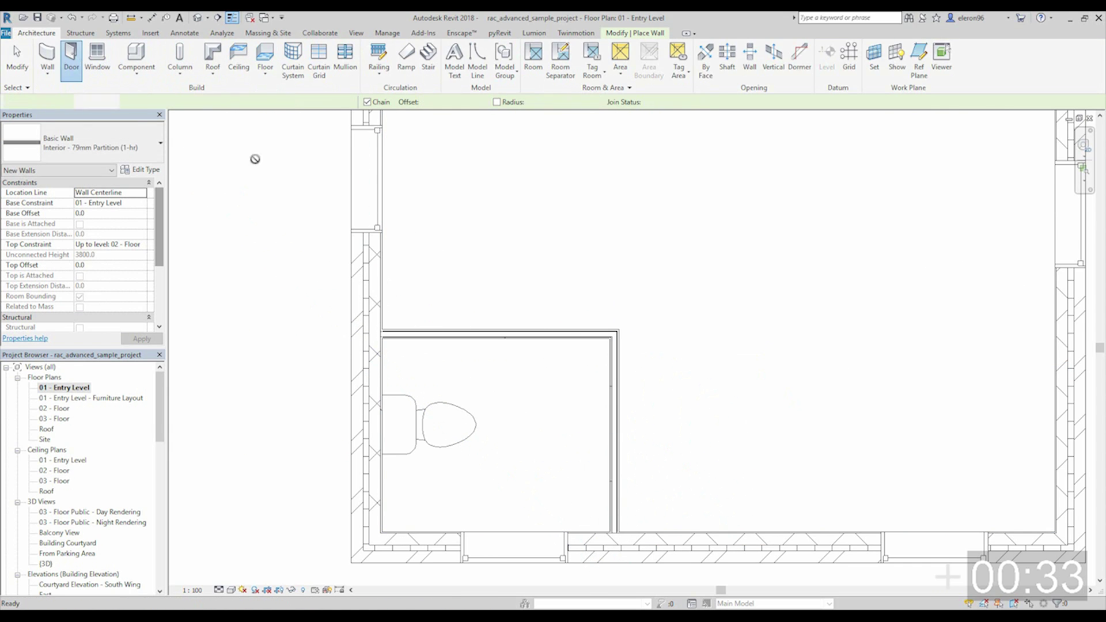
left_click(86, 146)
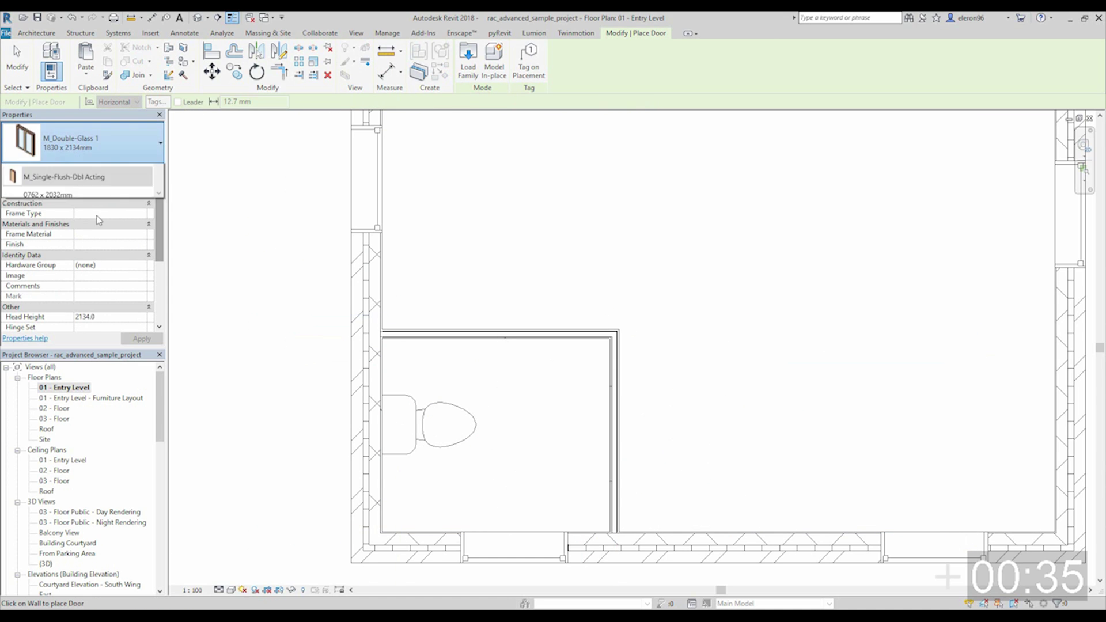
scroll(89, 271, "down", 6)
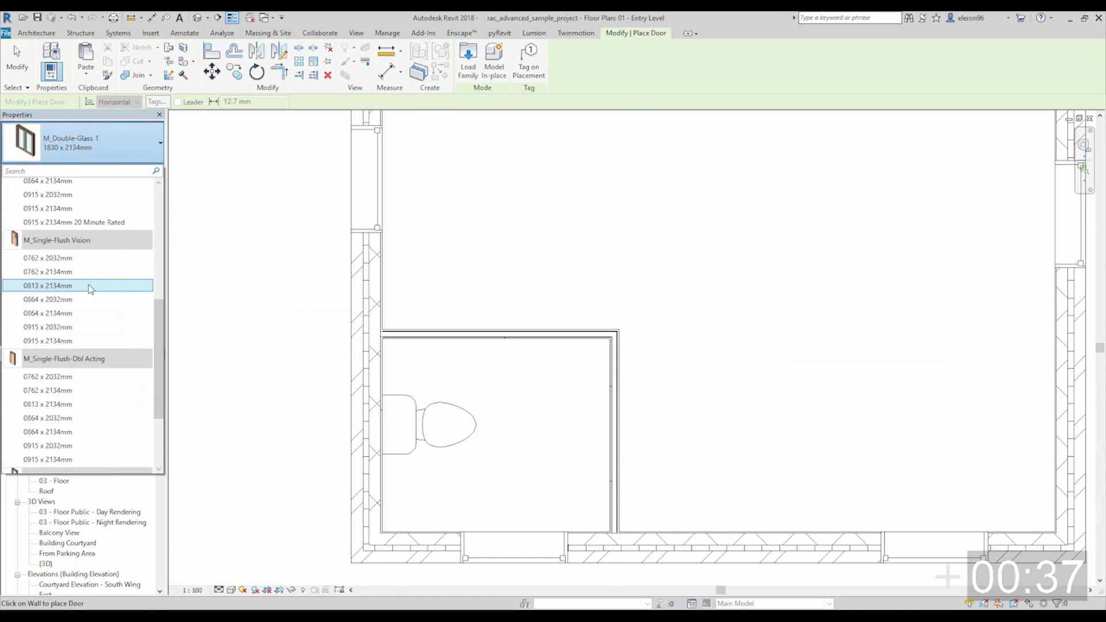
left_click(90, 280)
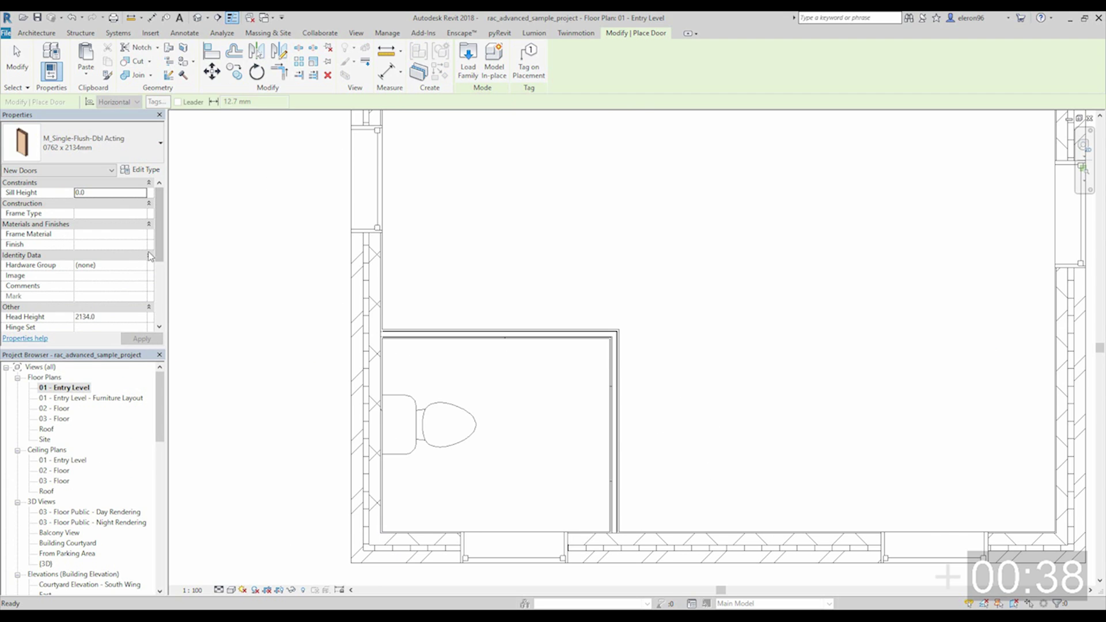
left_click(618, 404)
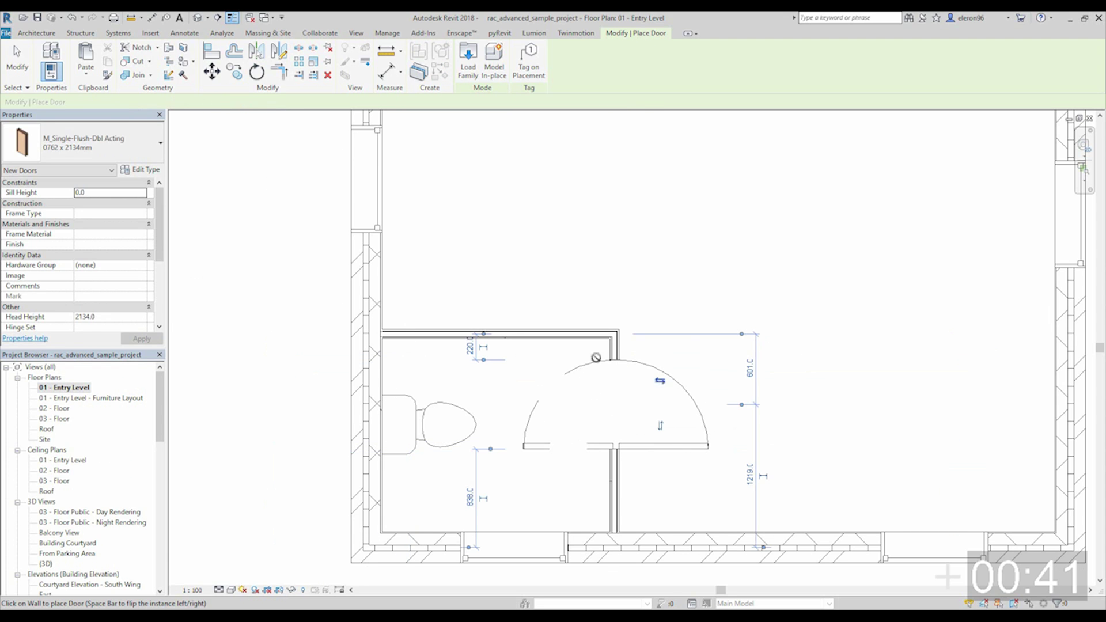
key("Escape")
key("Escape")
scroll(634, 403, "down", 2)
- Group the two partition walls, toilet and door into a model group named Toilet
middle_click_drag(676, 395, 661, 409)
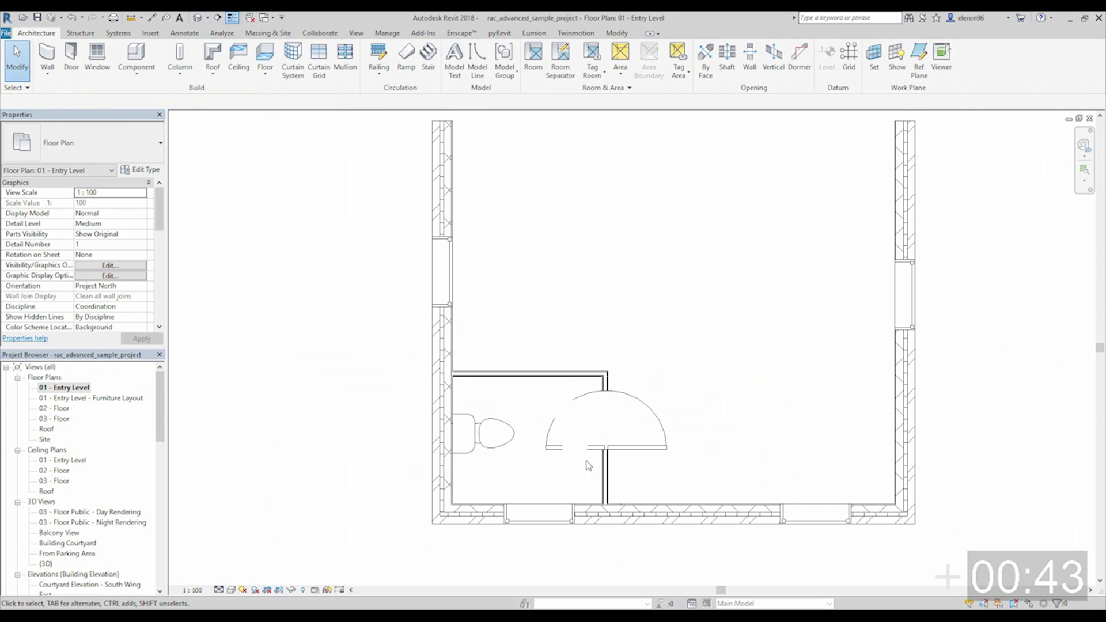
left_click(604, 464)
left_click(534, 374, "ctrl")
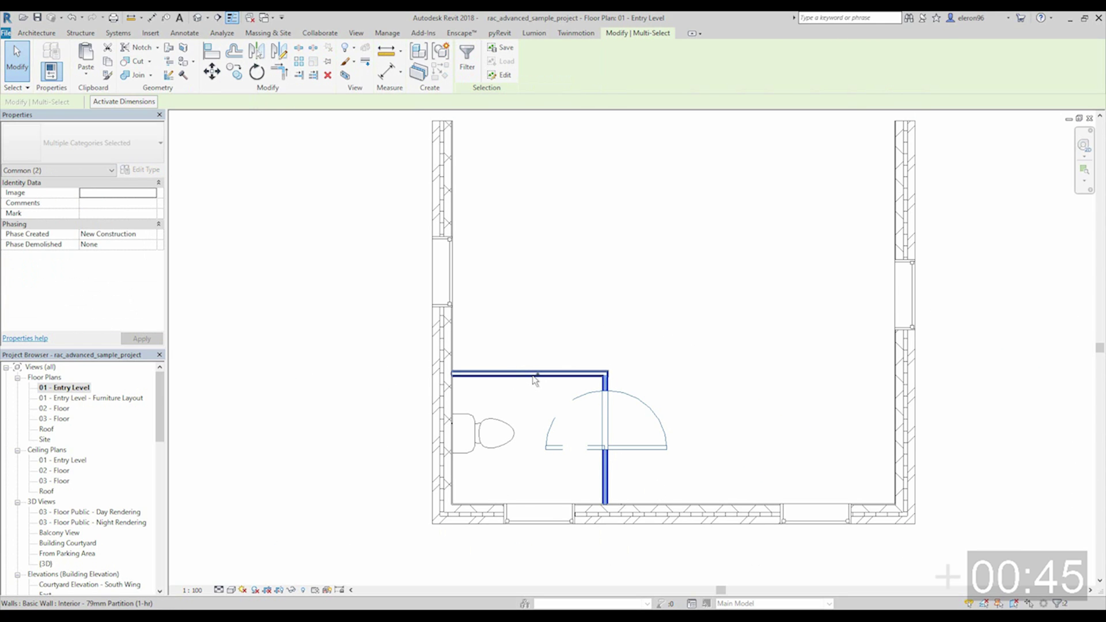
left_click(494, 433, "ctrl")
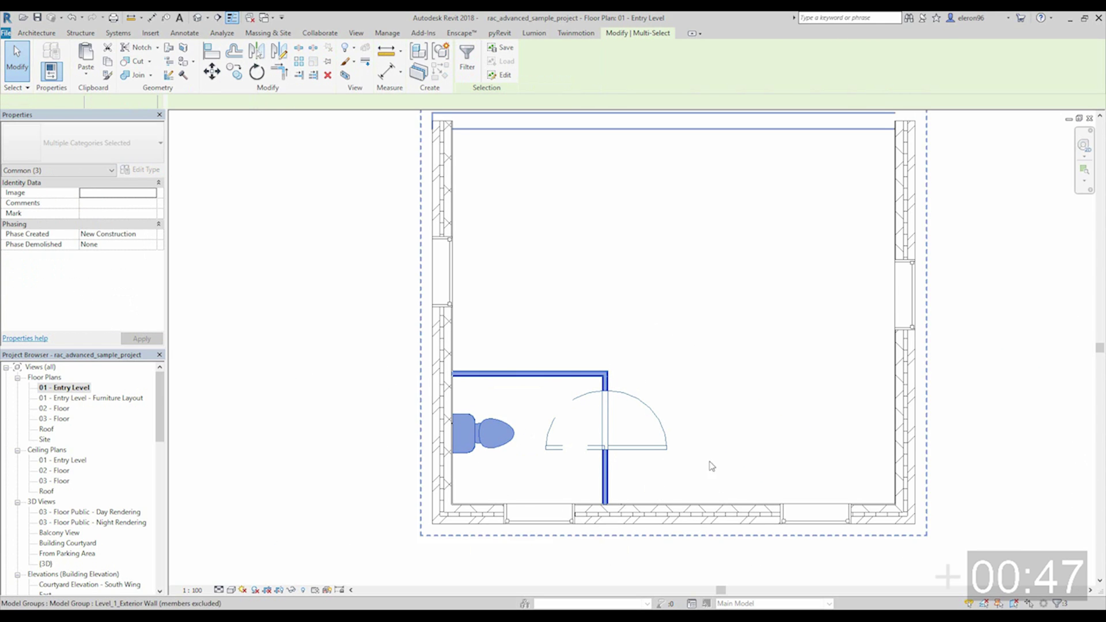
left_click(712, 466, "ctrl")
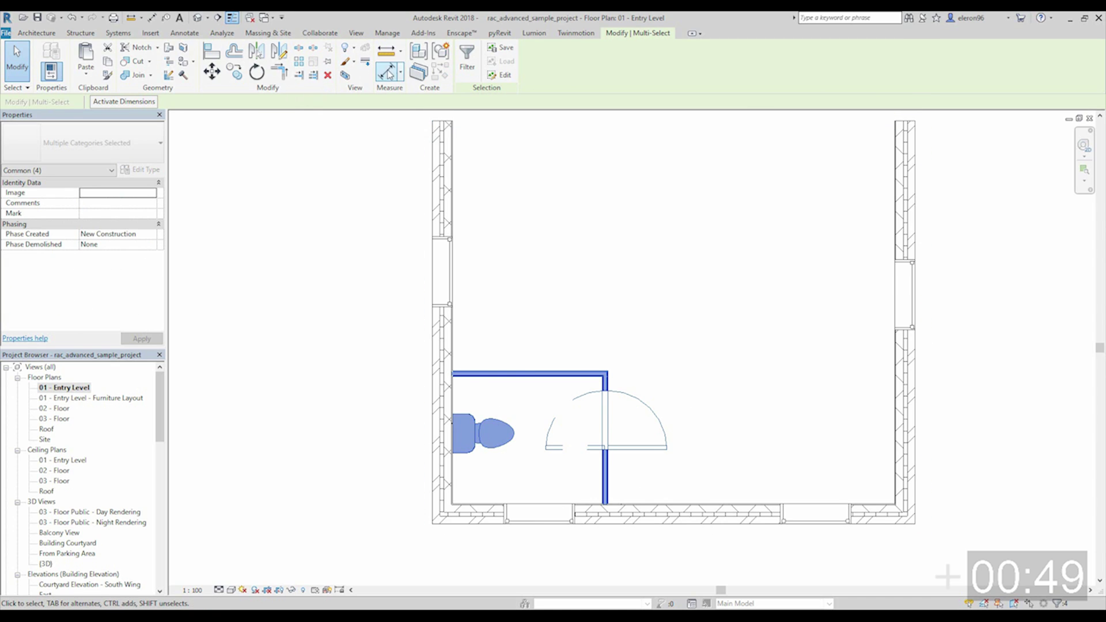
left_click(440, 53)
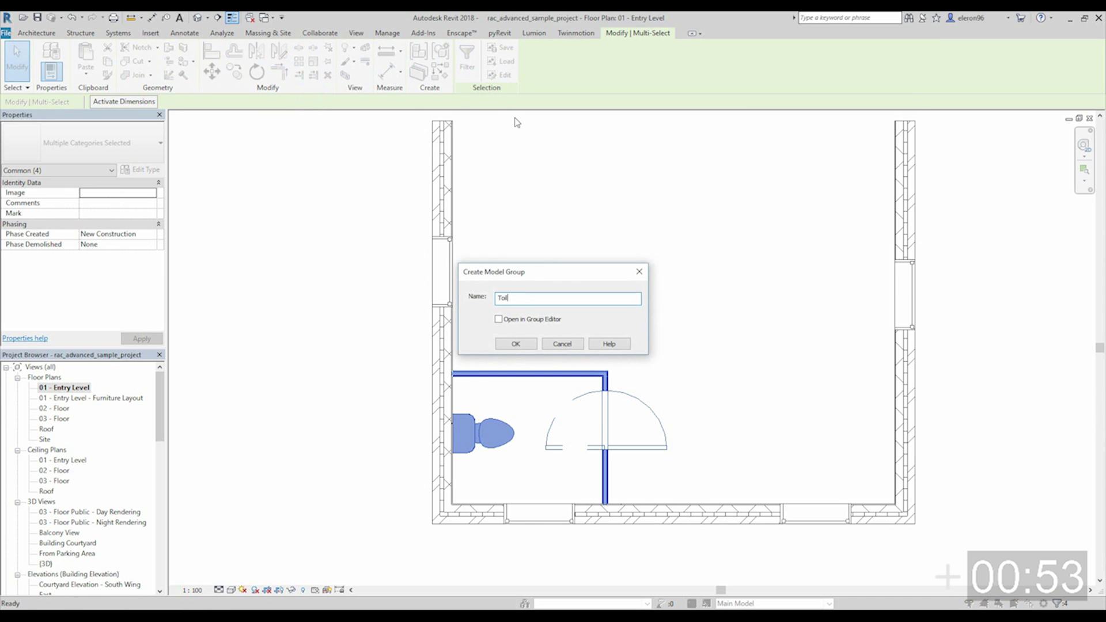
left_click(502, 343)
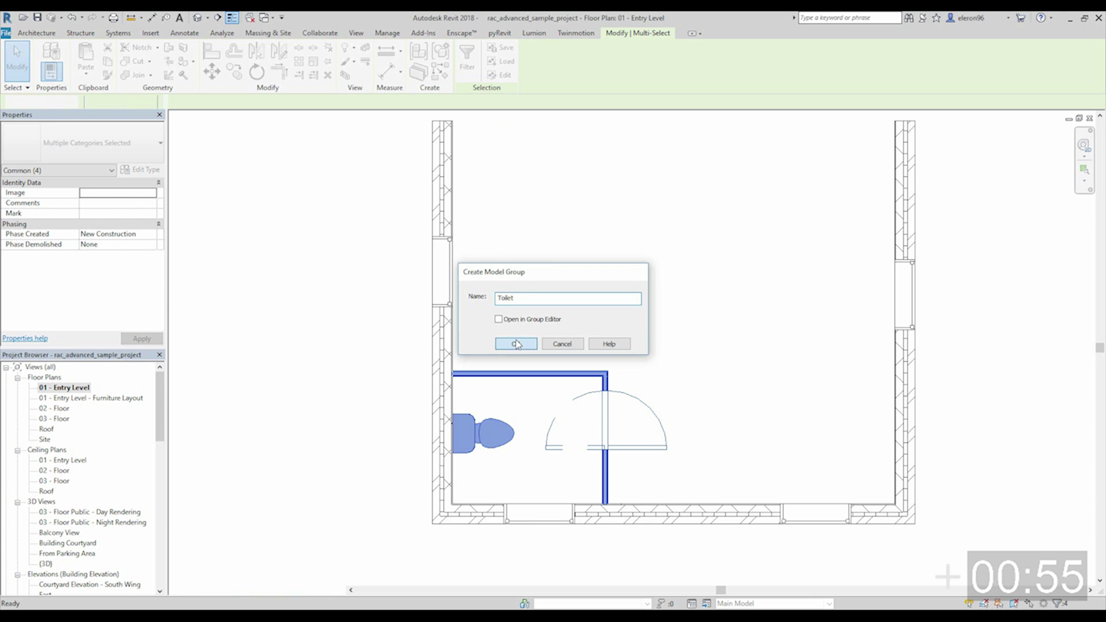
- Delete the Toilet group instance from the room
key("Escape")
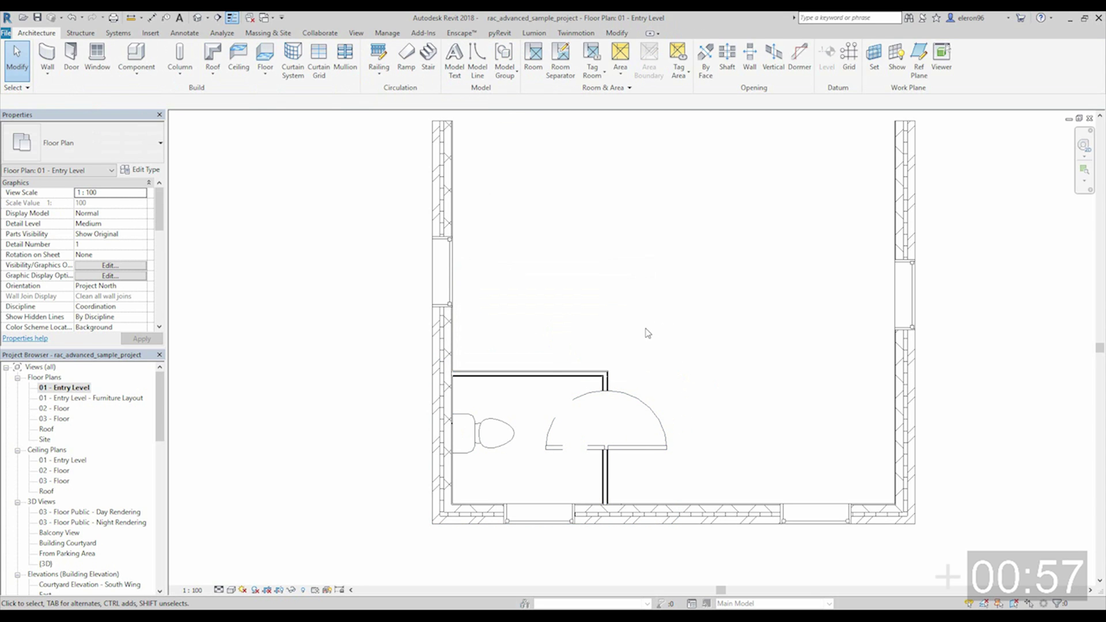
left_click(604, 378)
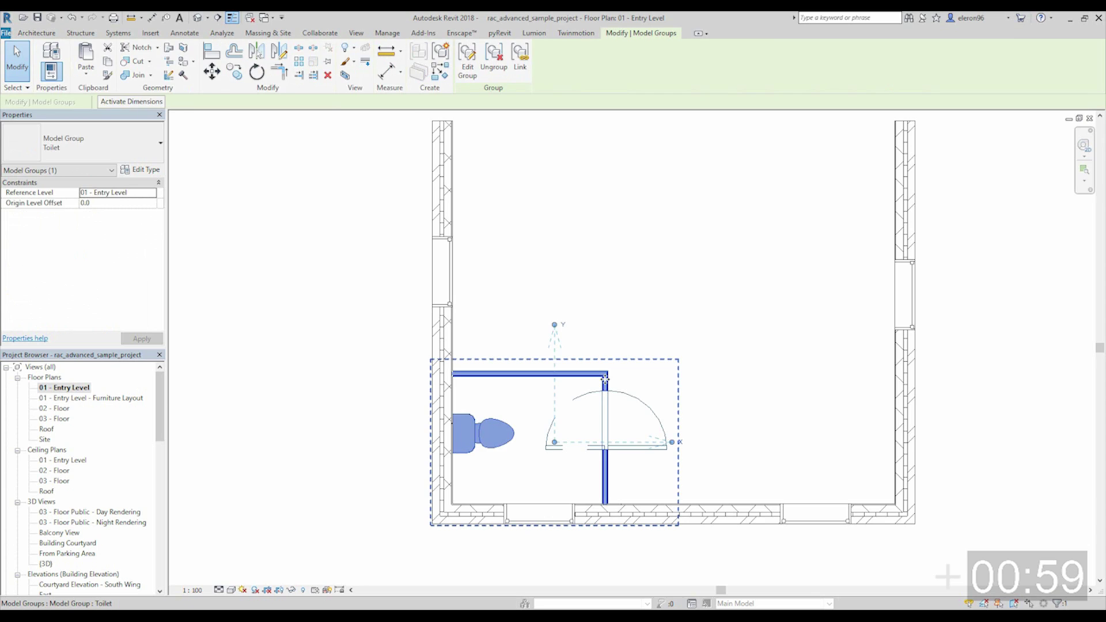
key("Delete")
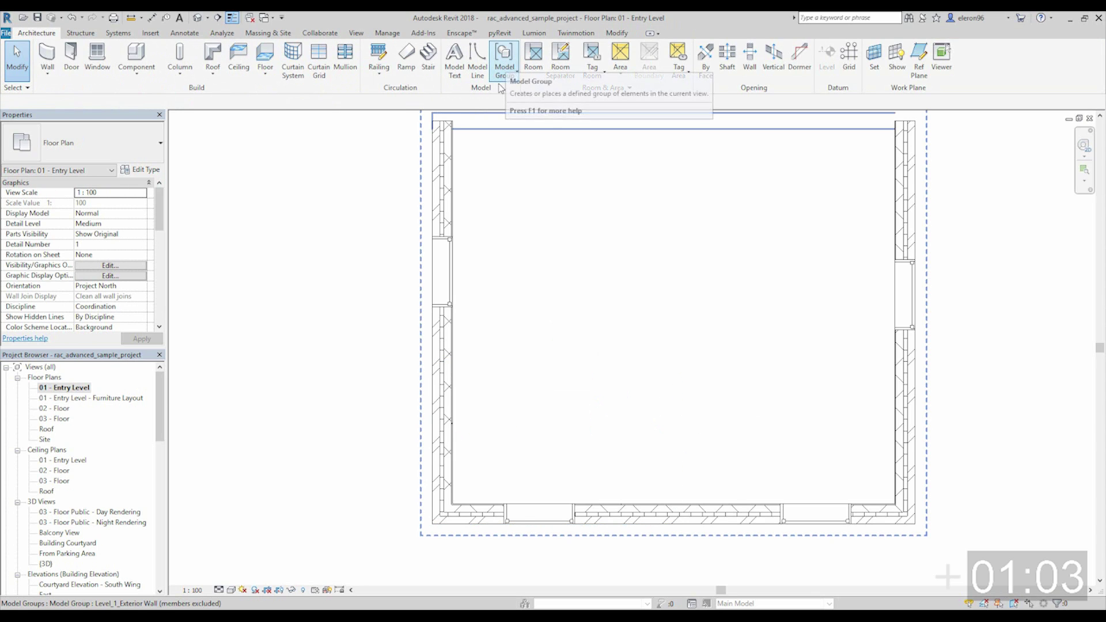
- Place two Toilet model groups, one in the bottom-left corner and one above it
left_click(504, 63)
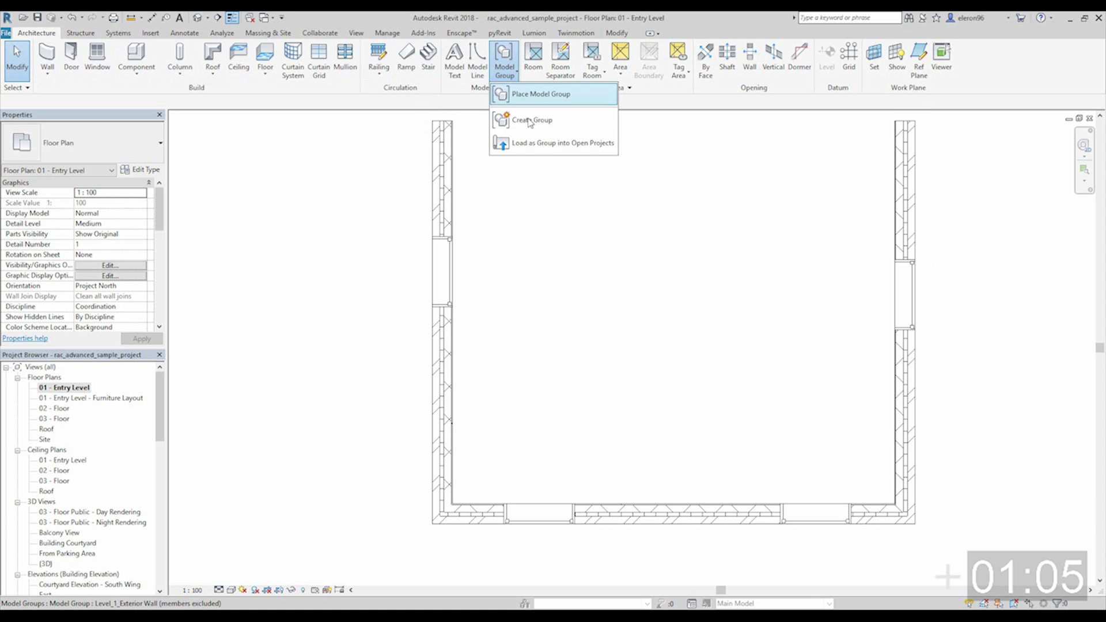
left_click(566, 107)
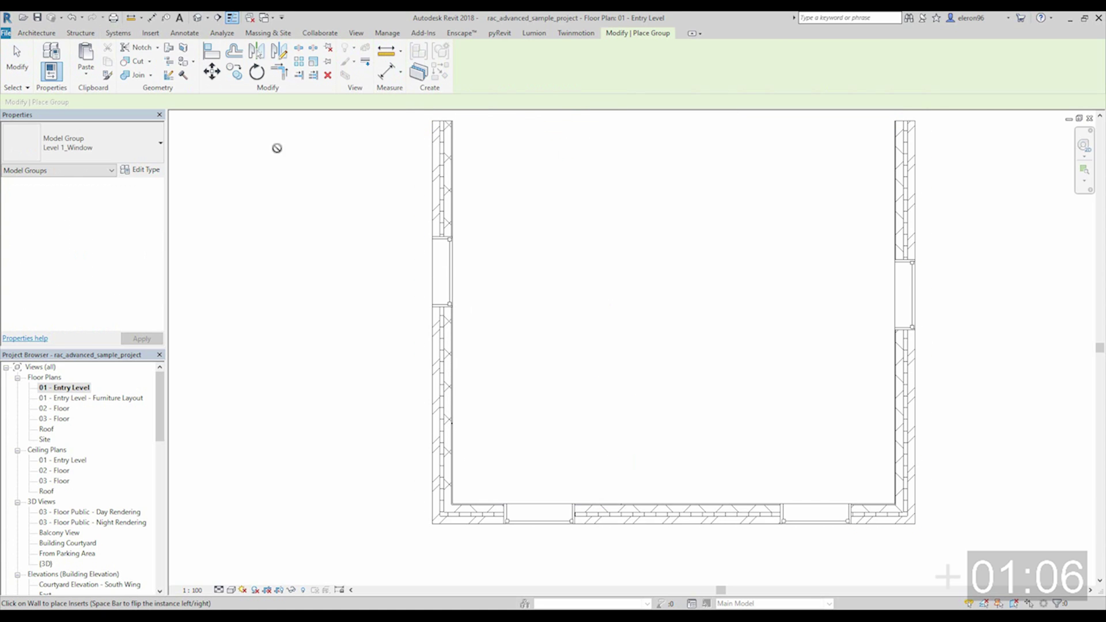
left_click(103, 143)
left_click(31, 238)
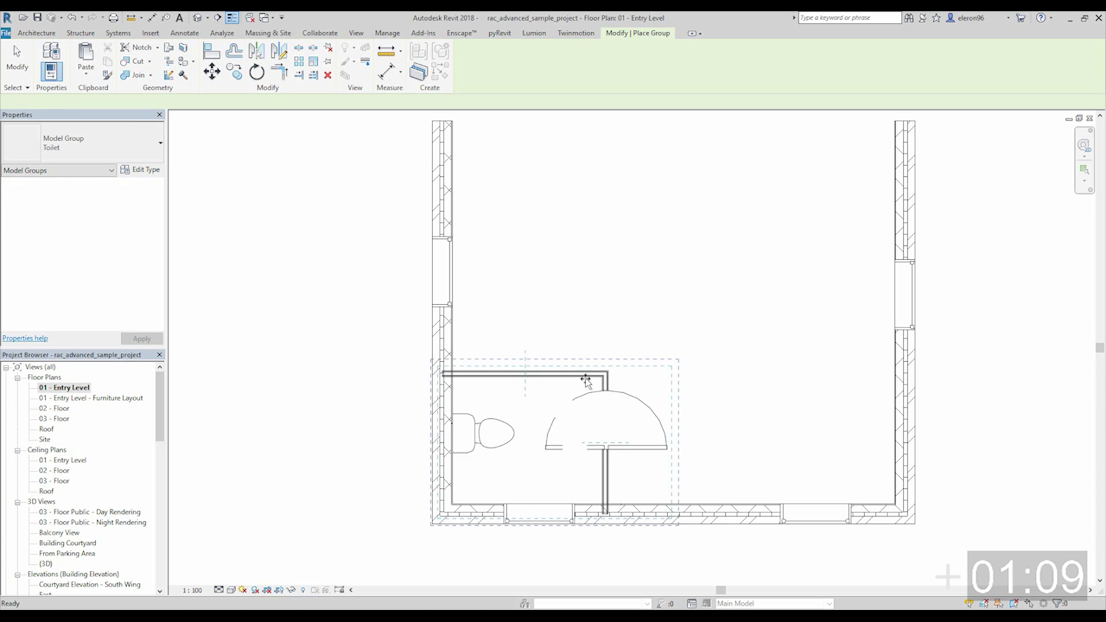
left_click(565, 412)
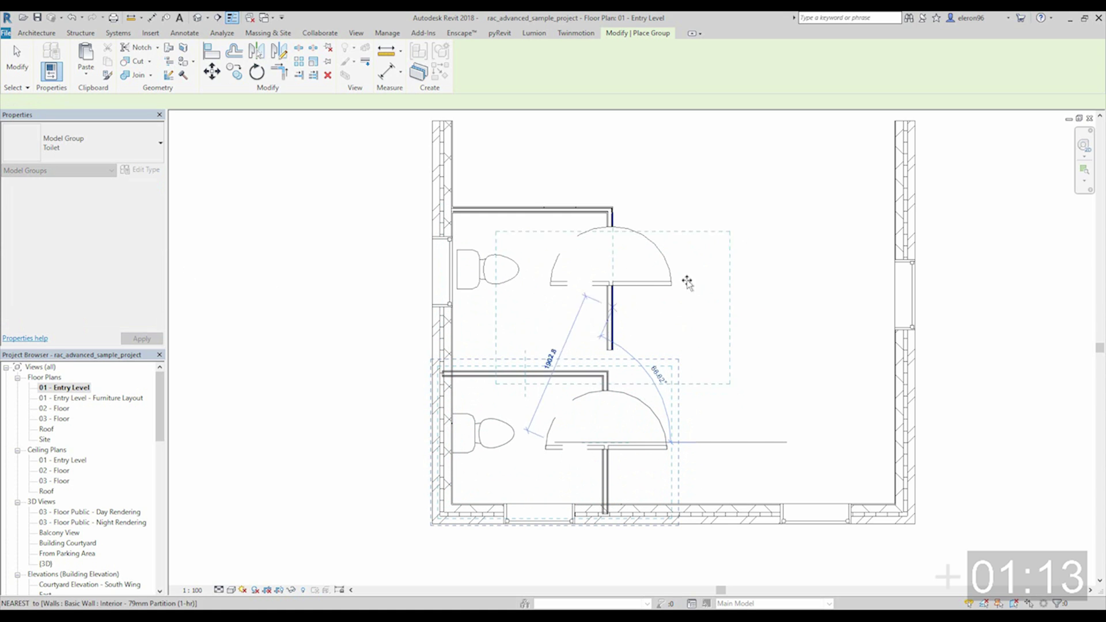
middle_click_drag(676, 238, 641, 338)
left_click(630, 217)
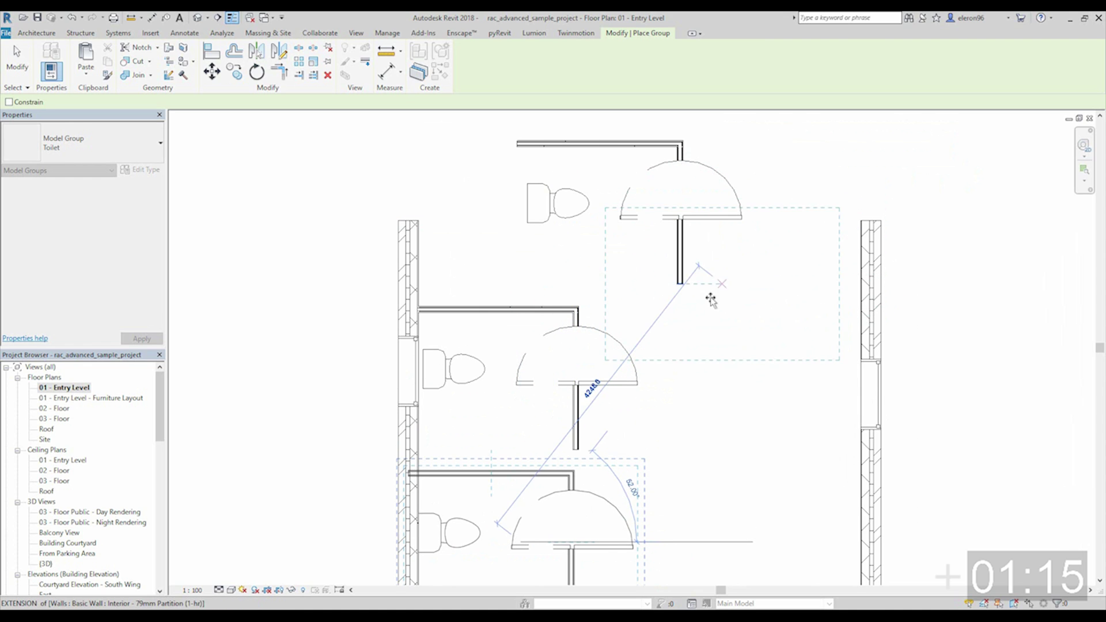
key("Escape")
key("Escape")
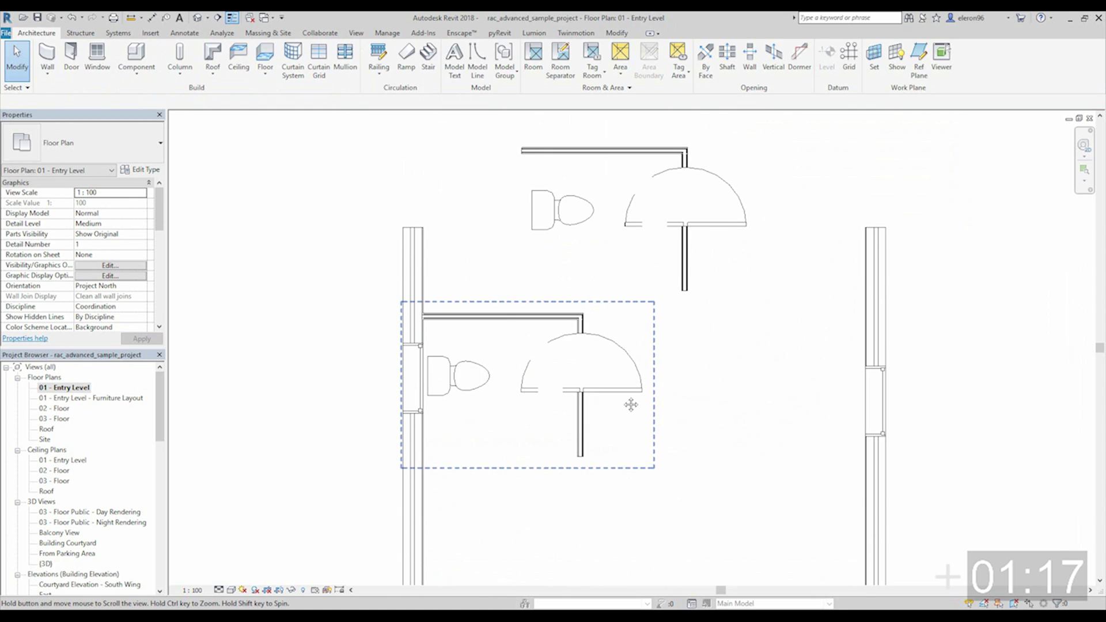
- Align the upper Toilet stall's walls with the lower stall's walls using AL
key("a")
key("l")
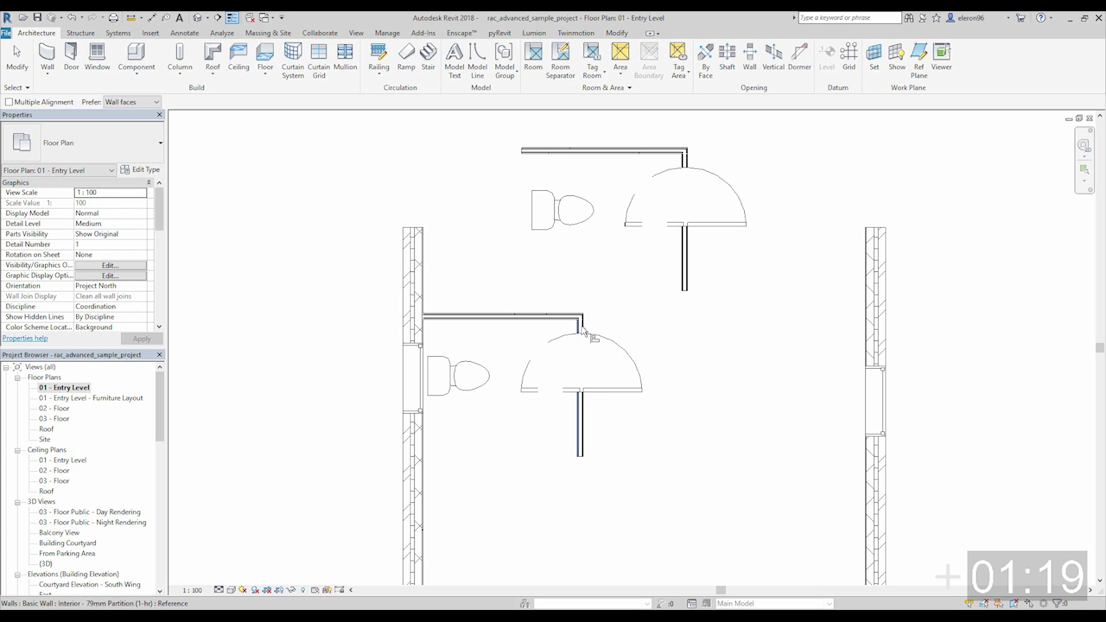
left_click(586, 328)
left_click(686, 266)
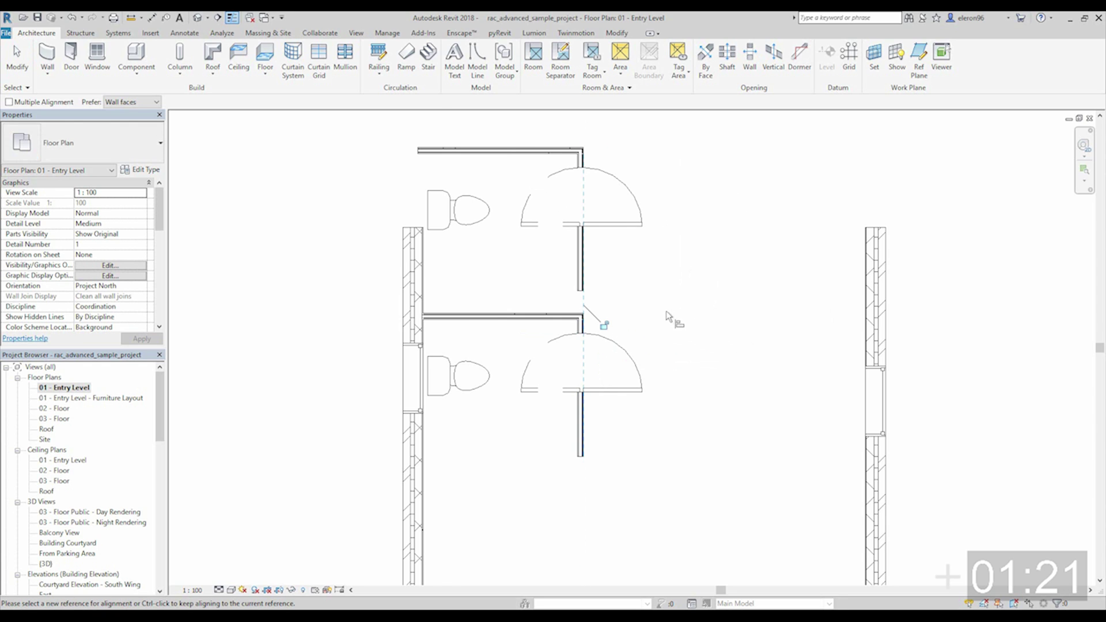
left_click(451, 316)
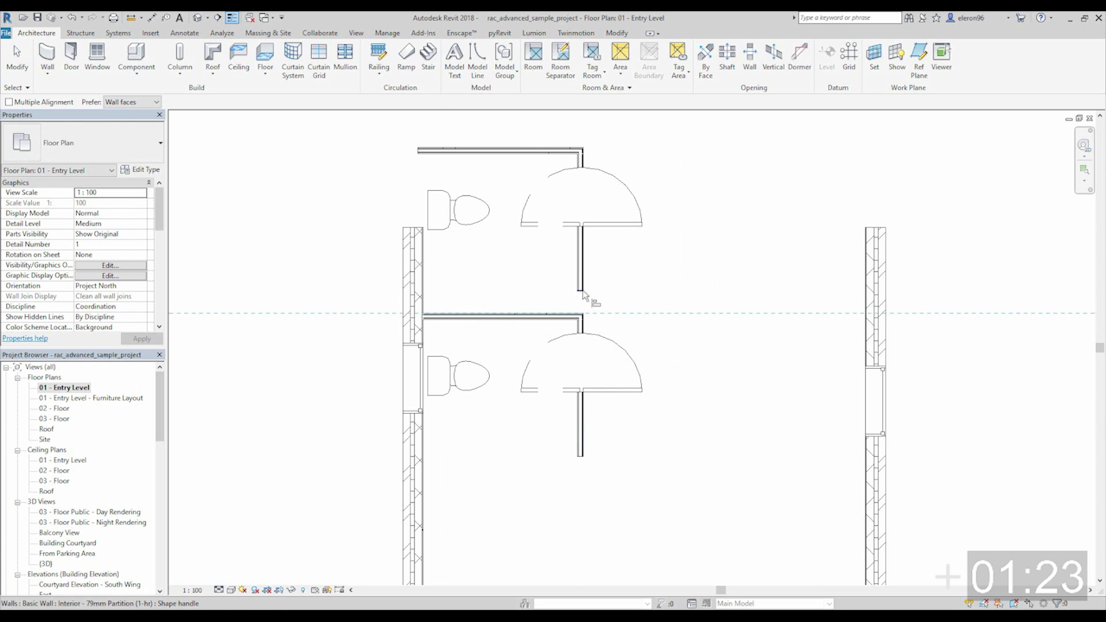
left_click(580, 291)
key("Escape")
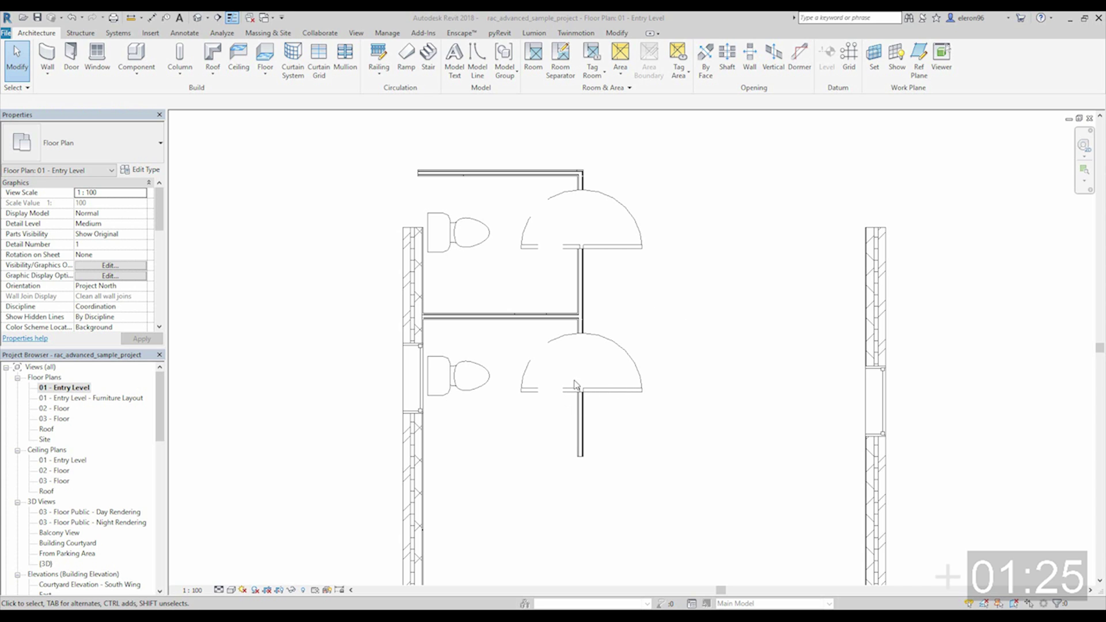
left_click(580, 183)
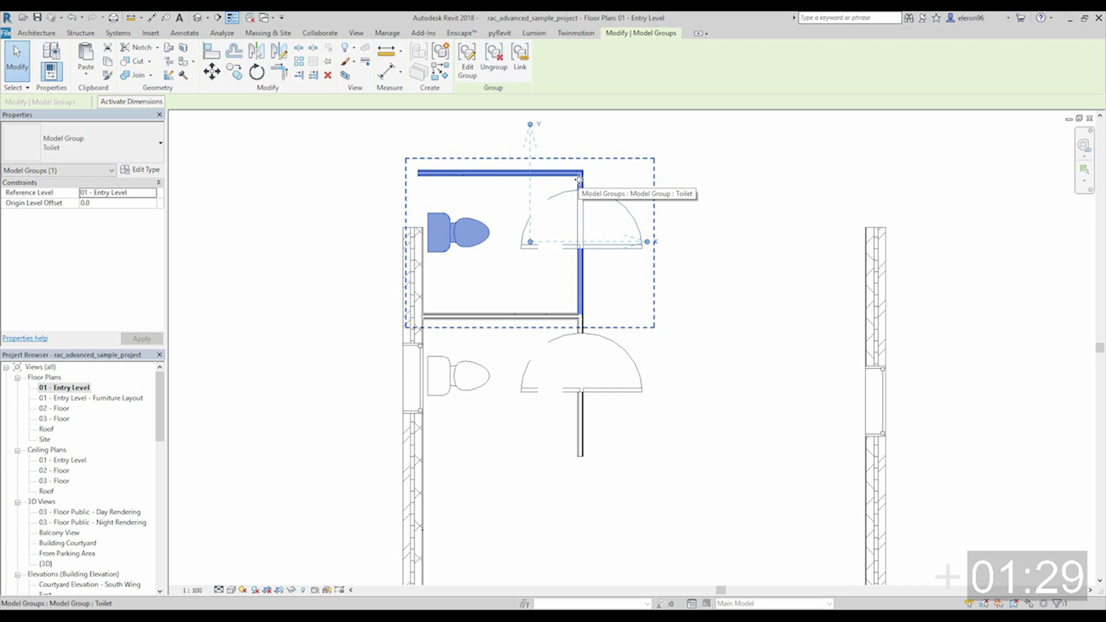
left_click(481, 143)
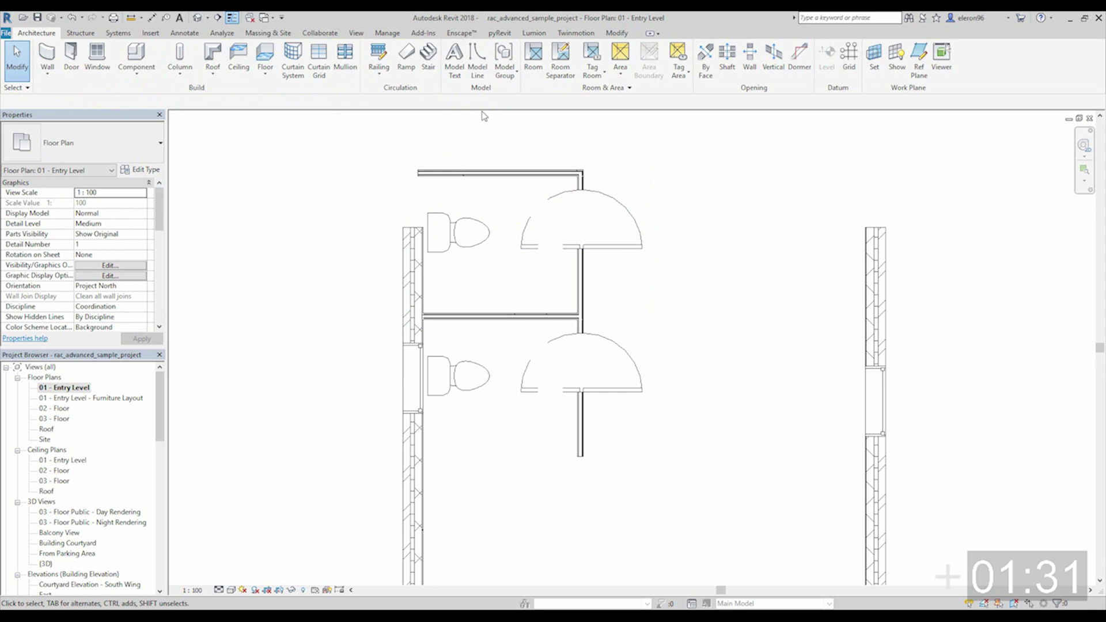
left_click(504, 66)
left_click(569, 103)
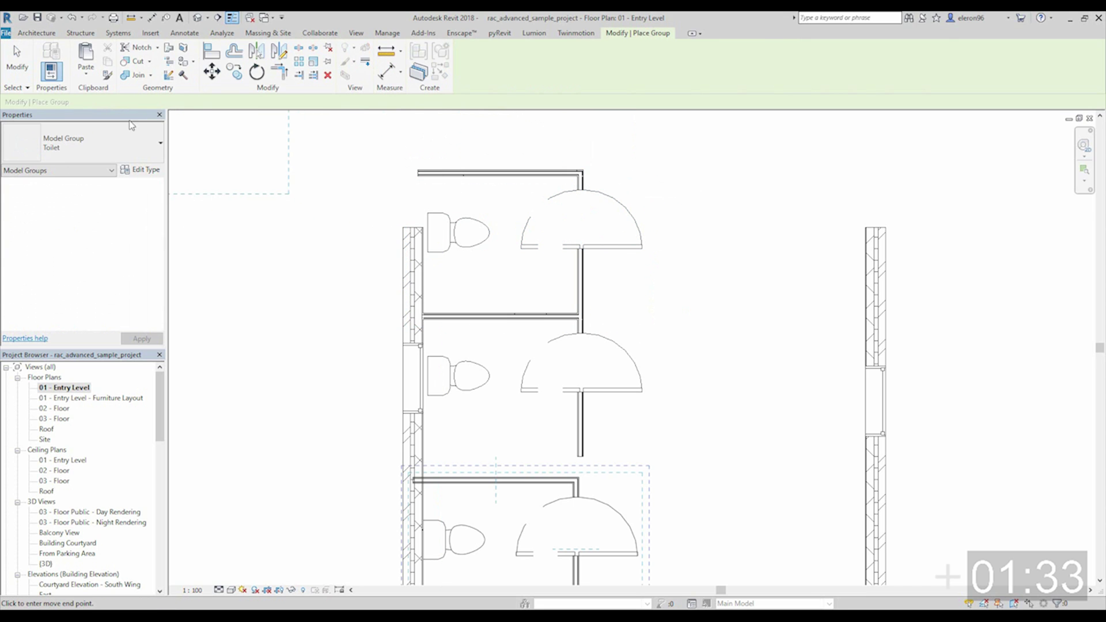
left_click(160, 142)
left_click(69, 247)
key("Escape")
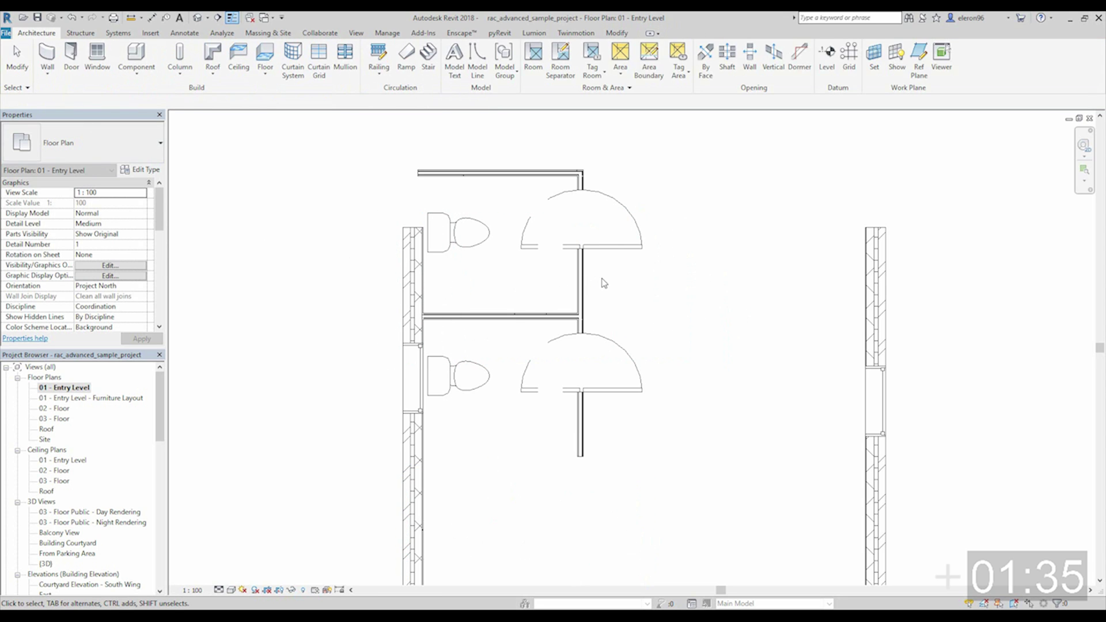